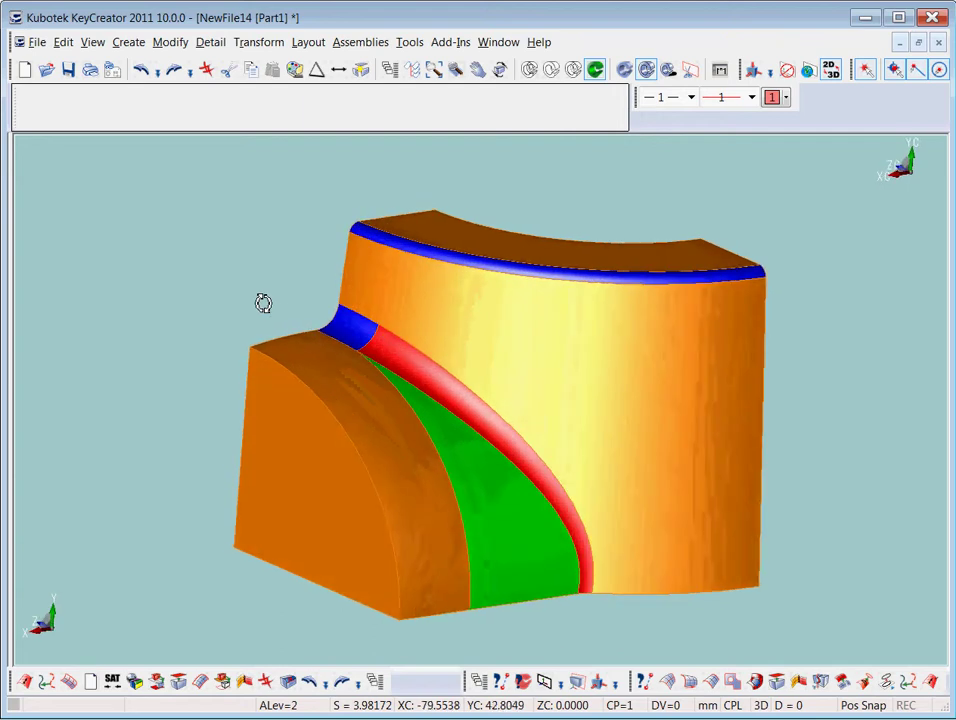
# - Remove the blue fillet face along the upper curved edge of the solid
pyautogui.moveTo(786, 401); pyautogui.dragTo(751, 399, button='middle')
pyautogui.moveTo(496, 350); pyautogui.dragTo(493, 399, button='middle')
pyautogui.moveTo(344, 397); pyautogui.dragTo(360, 345, button='middle')
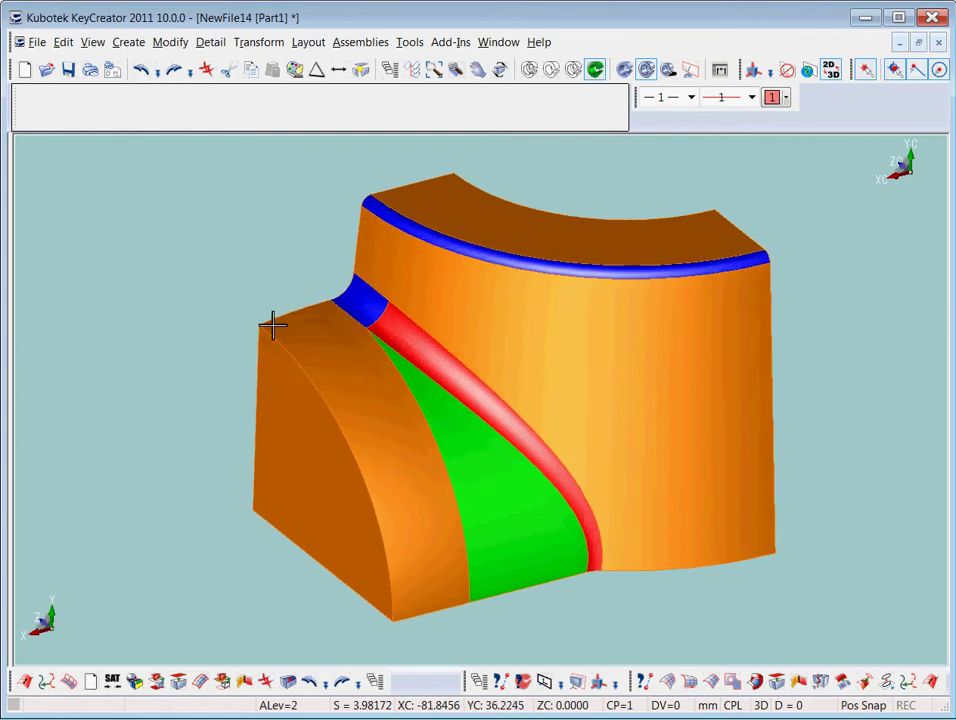
pyautogui.click(178, 43)
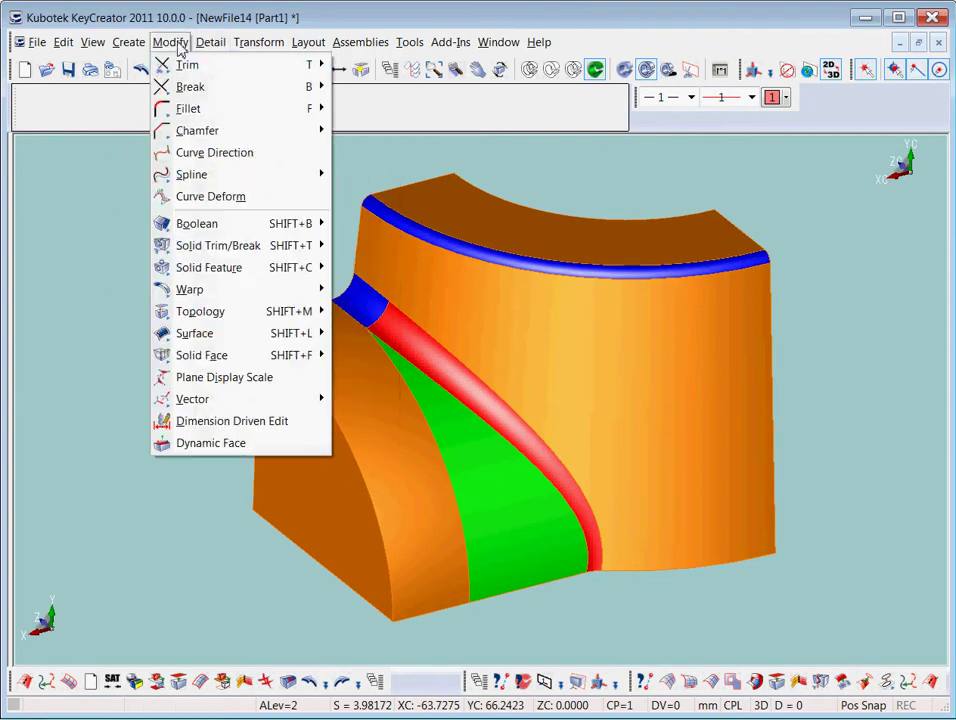
pyautogui.moveTo(256, 364)
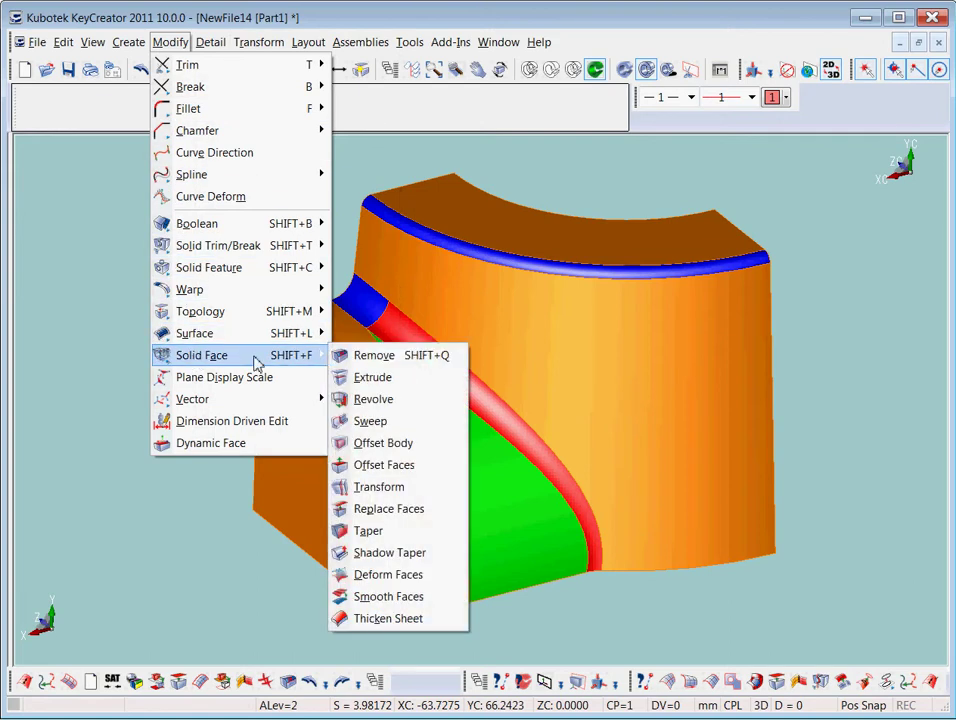
pyautogui.click(407, 358)
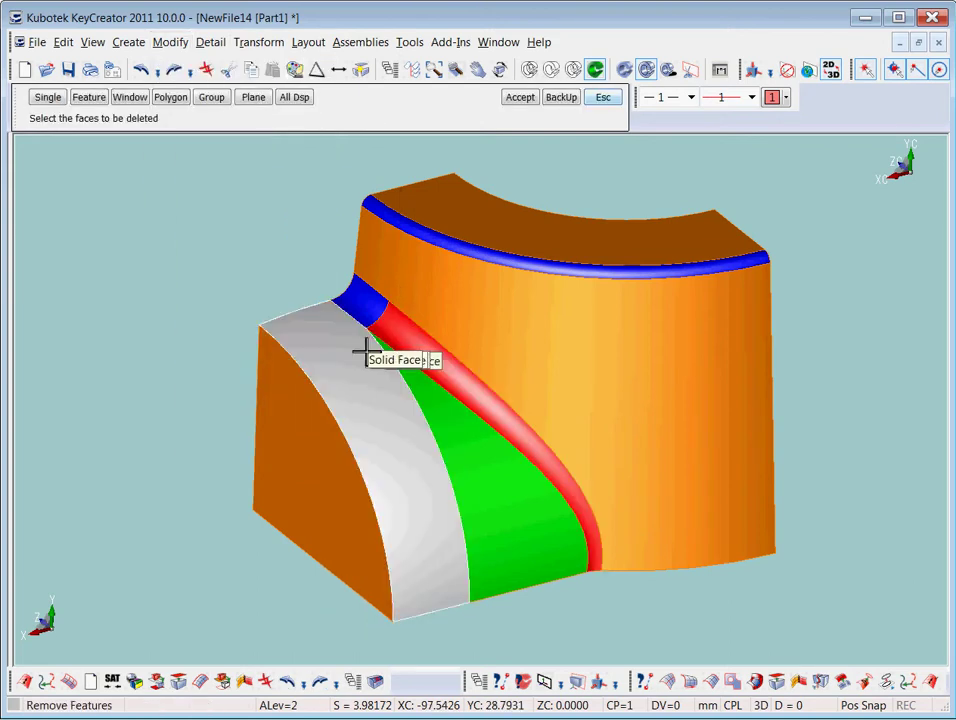
pyautogui.click(465, 250)
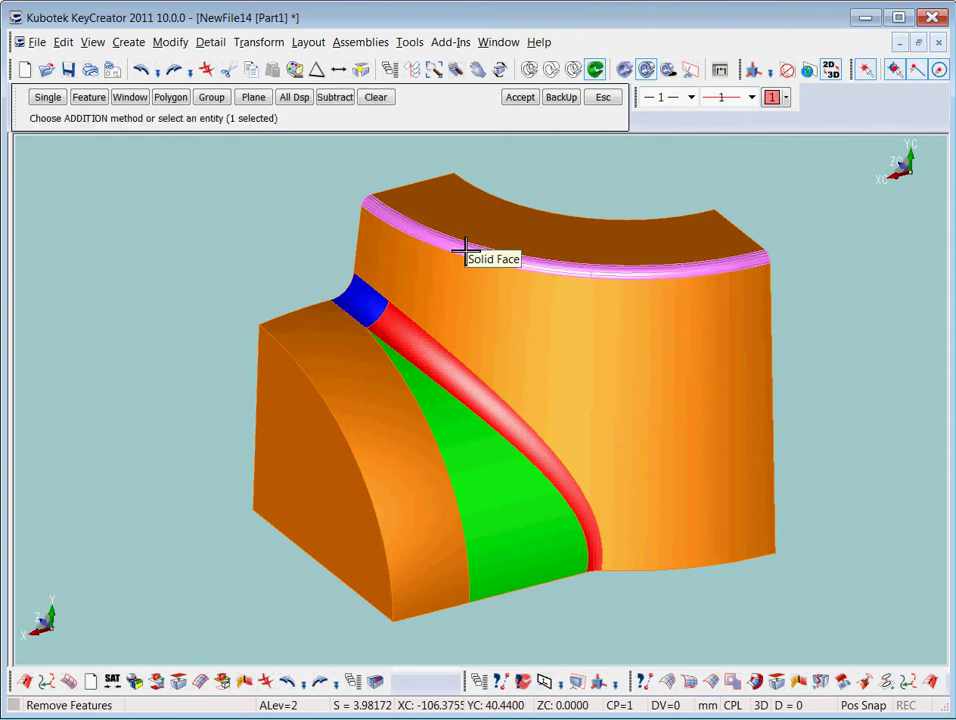
pyautogui.click(526, 100)
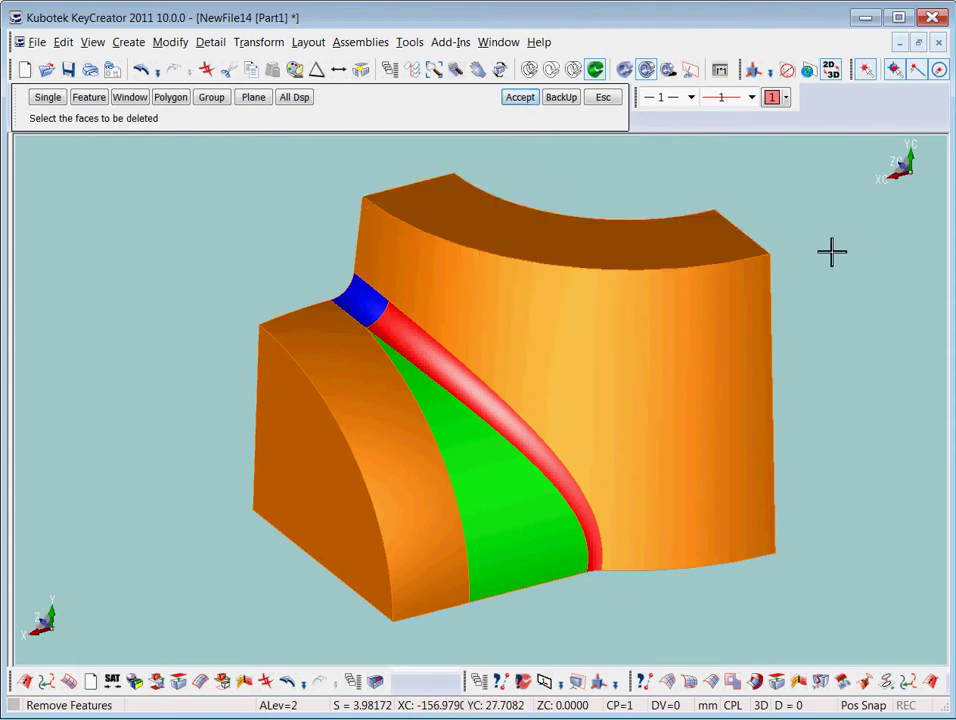
# - Remove the concave cylindrical face on the back of the solid
pyautogui.moveTo(619, 243); pyautogui.dragTo(394, 427, button='middle')
pyautogui.click(484, 404)
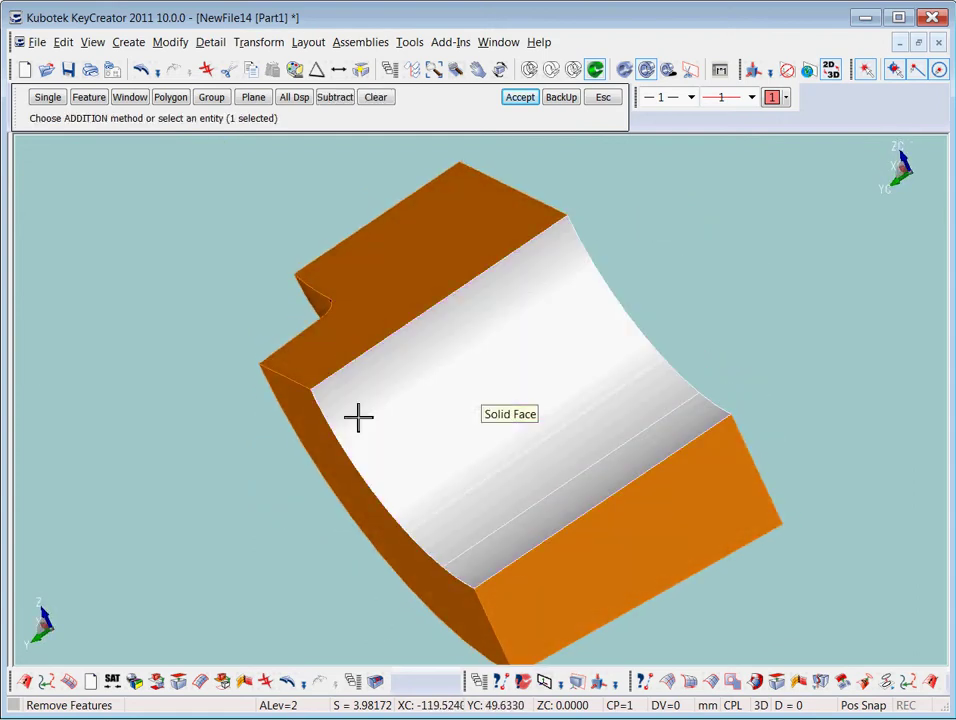
pyautogui.moveTo(234, 488); pyautogui.dragTo(345, 414, button='middle')
pyautogui.click(514, 104)
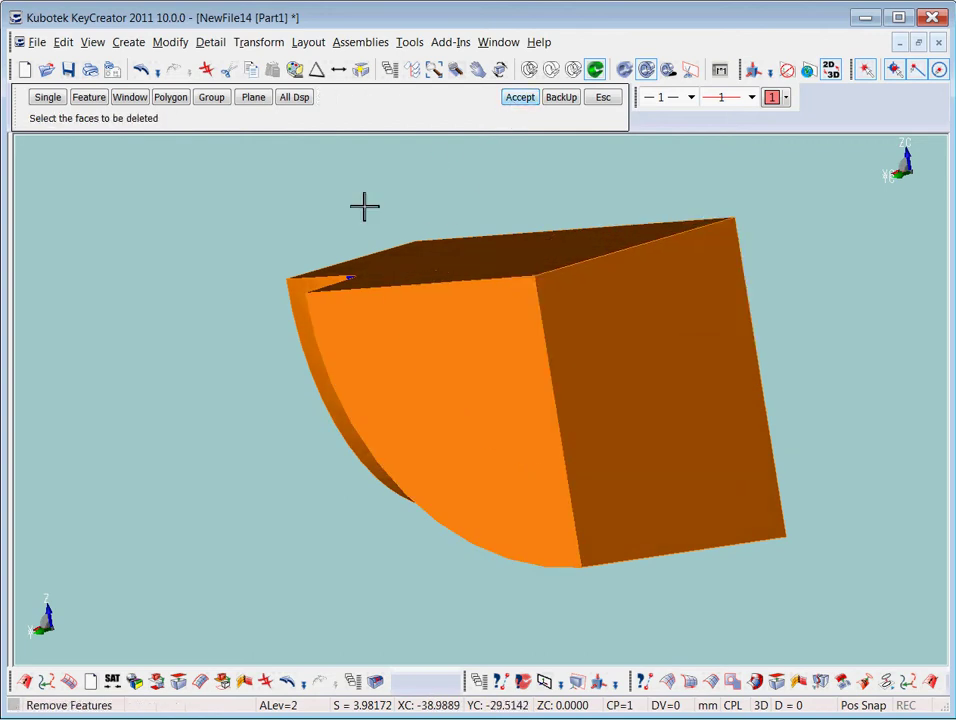
pyautogui.moveTo(316, 514); pyautogui.dragTo(543, 382, button='middle')
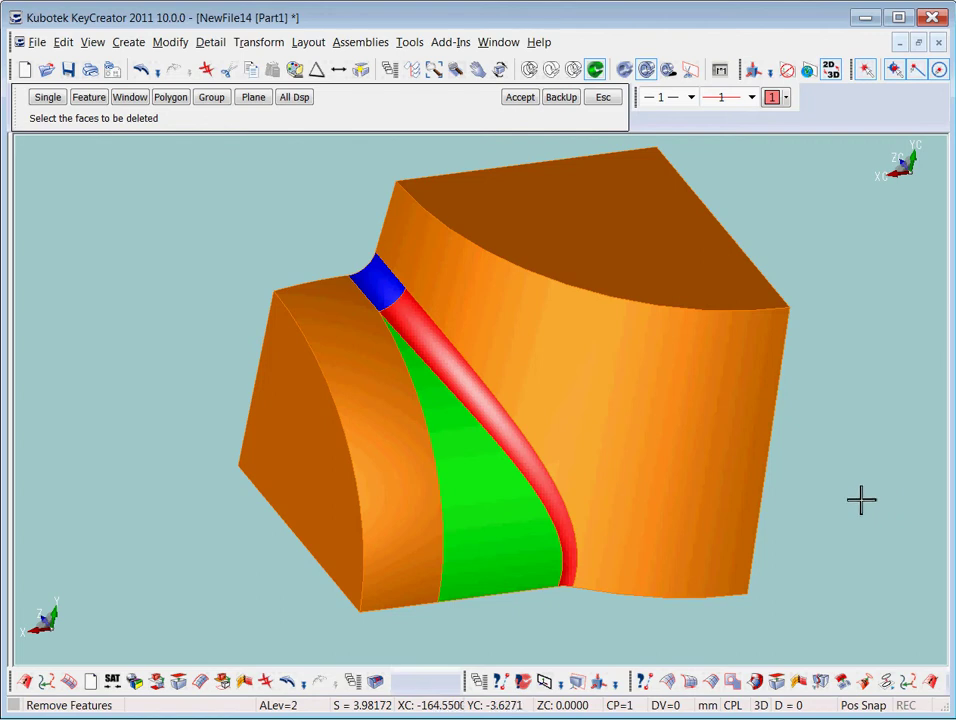
# - Try to remove the blue and red fillet faces between the lower block and the tall curved wall
pyautogui.click(367, 273)
pyautogui.click(394, 315)
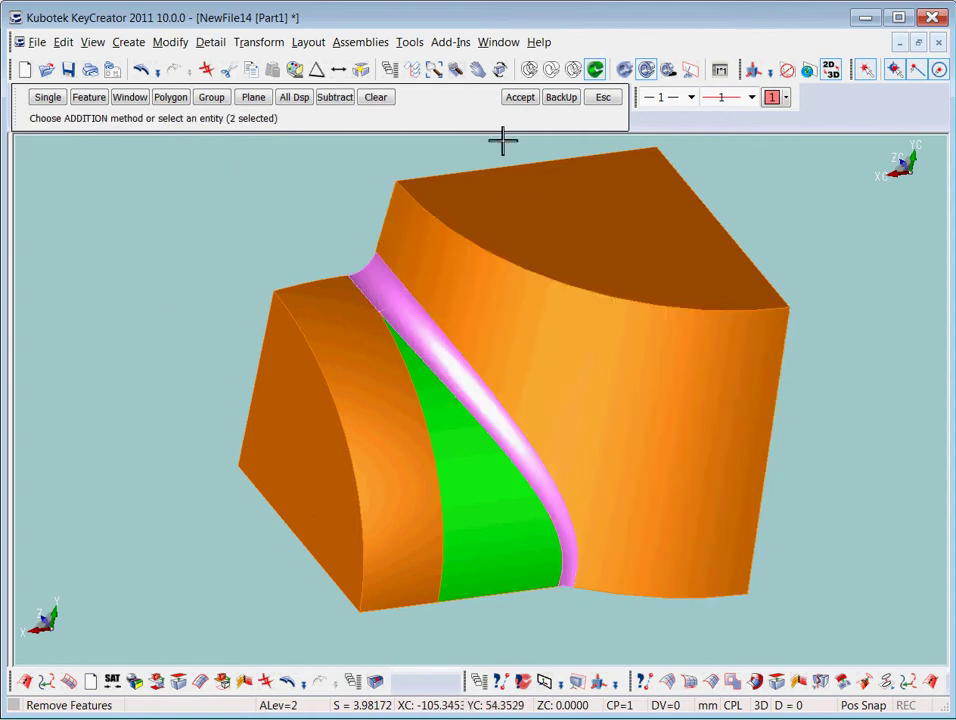
pyautogui.click(520, 98)
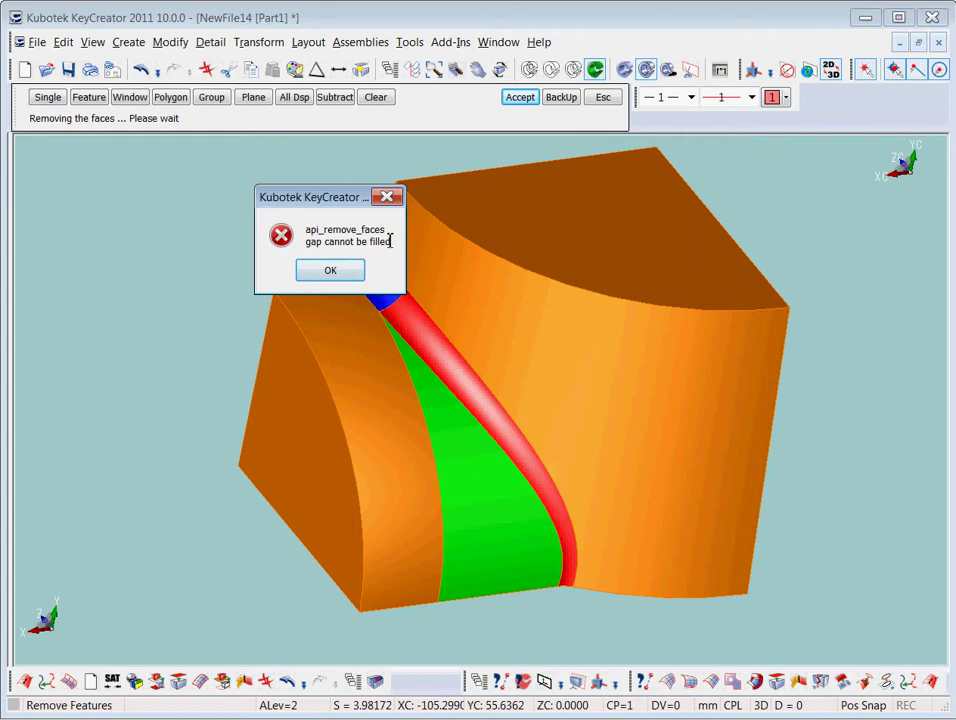
pyautogui.click(328, 272)
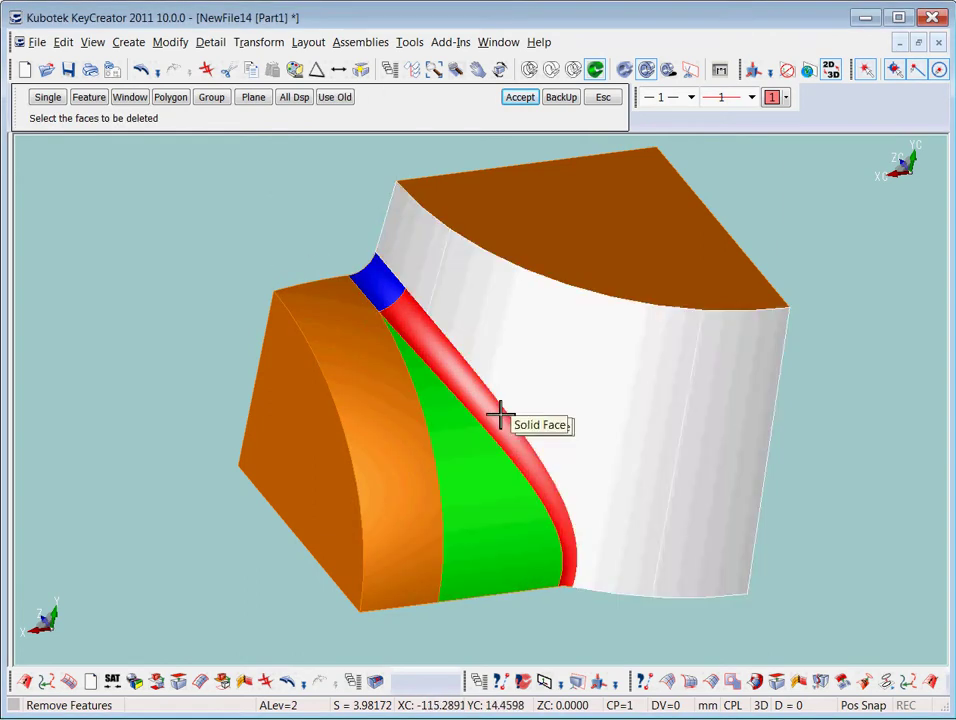
# - Leave the face removal command and undo the removals of the concave face and the upper fillet
pyautogui.click(603, 97)
pyautogui.click(141, 72)
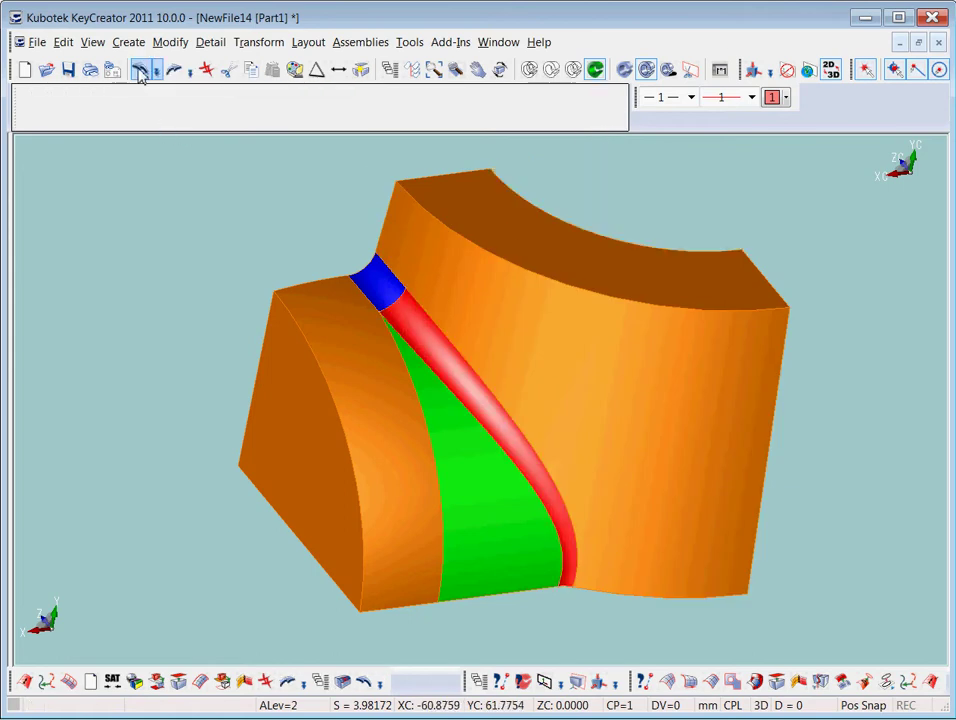
pyautogui.click(141, 72)
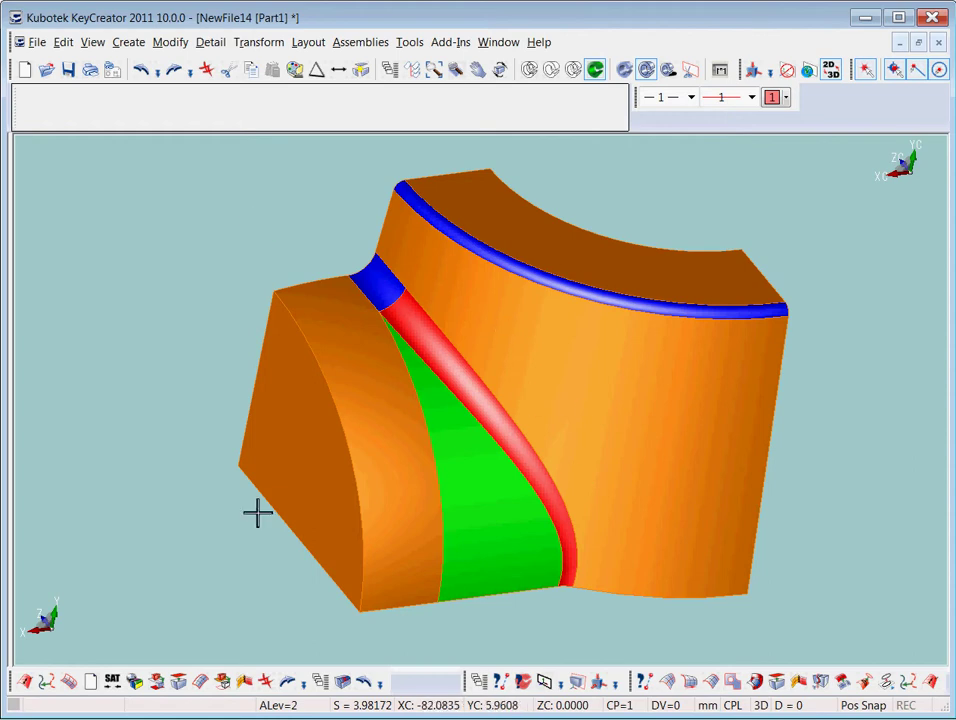
# - Copy the solid to the Copy level and turn off the display of the Original level
pyautogui.click(479, 681)
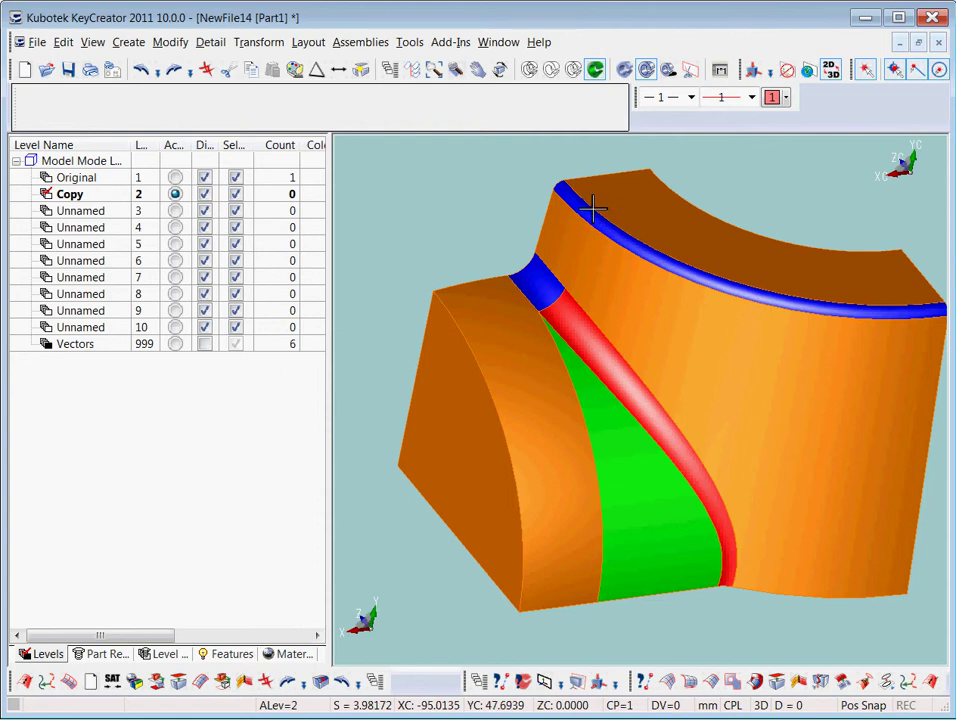
pyautogui.click(73, 197)
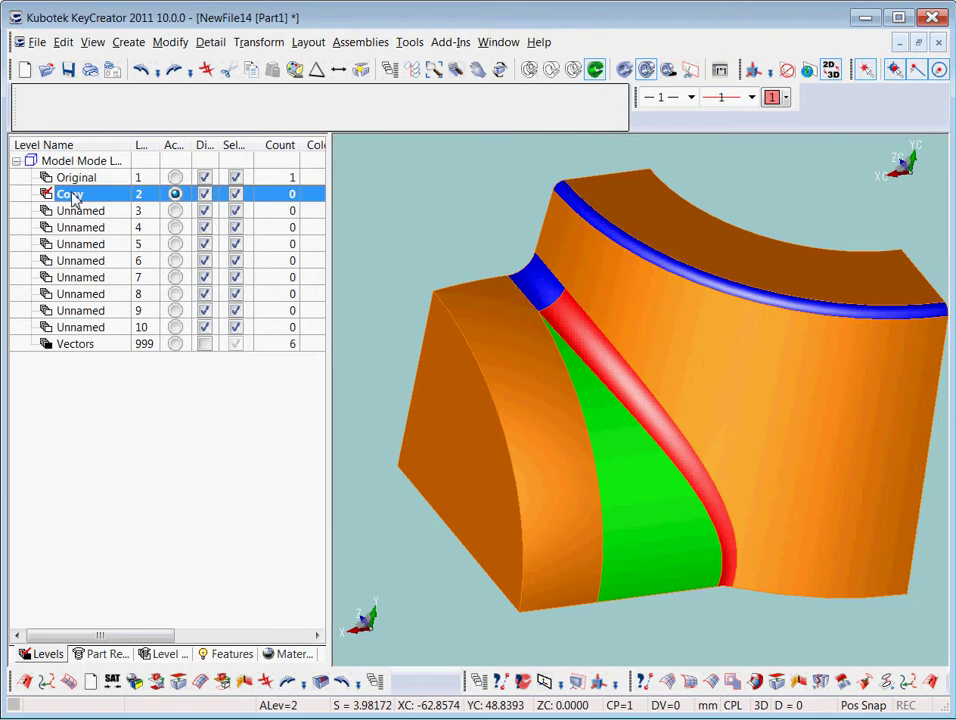
pyautogui.rightClick(73, 198)
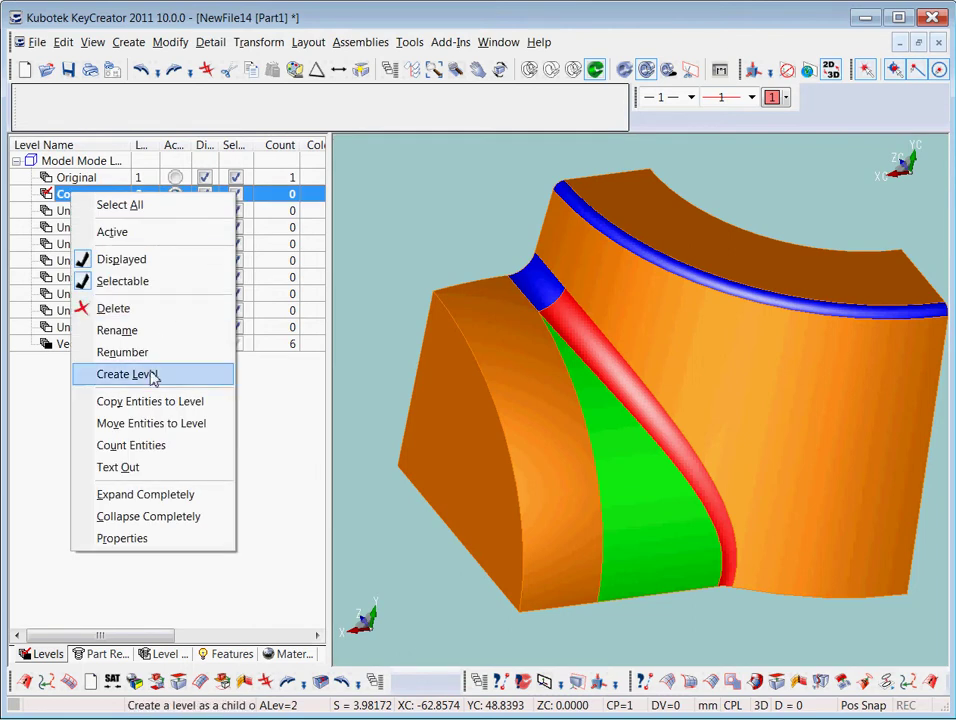
pyautogui.click(145, 404)
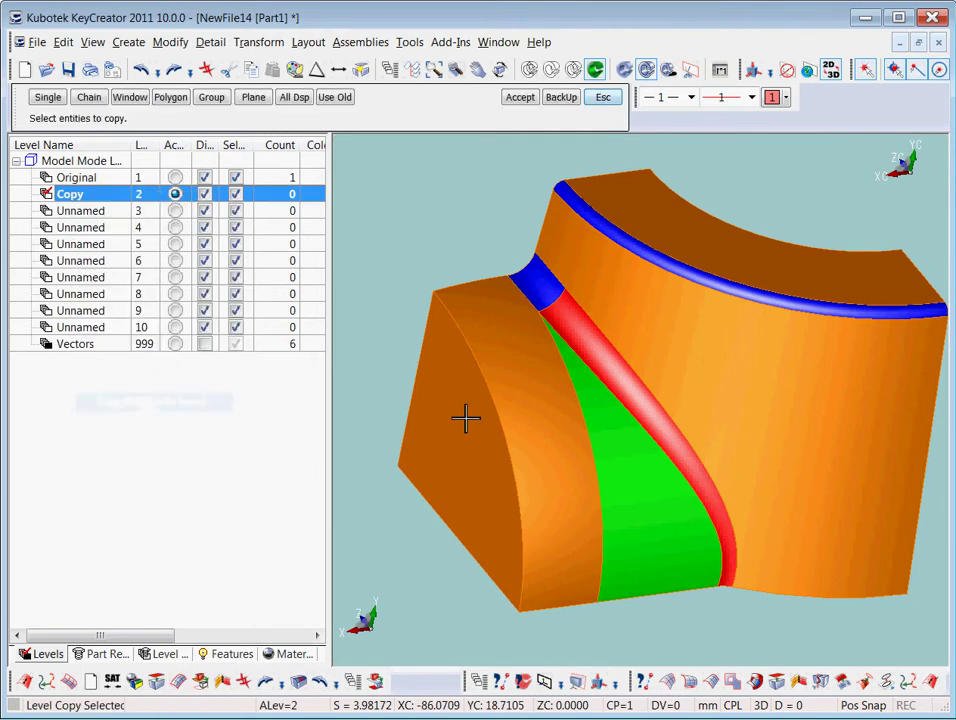
pyautogui.click(623, 384)
pyautogui.click(520, 97)
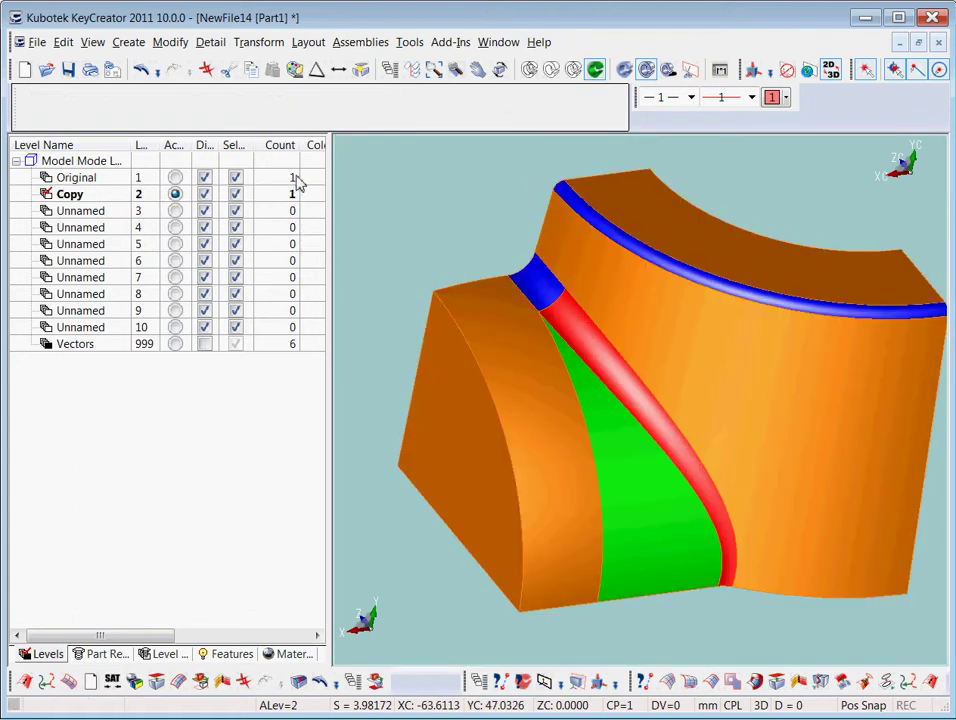
pyautogui.click(205, 178)
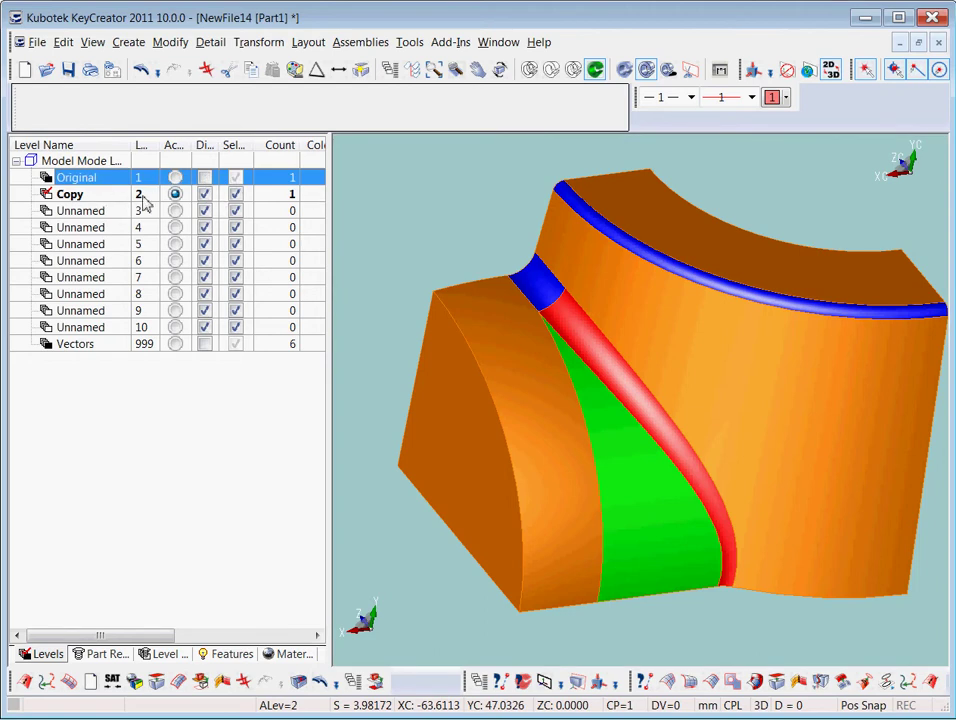
pyautogui.click(478, 681)
pyautogui.moveTo(667, 232); pyautogui.dragTo(602, 248, button='middle')
pyautogui.scroll(1, 600, 317)
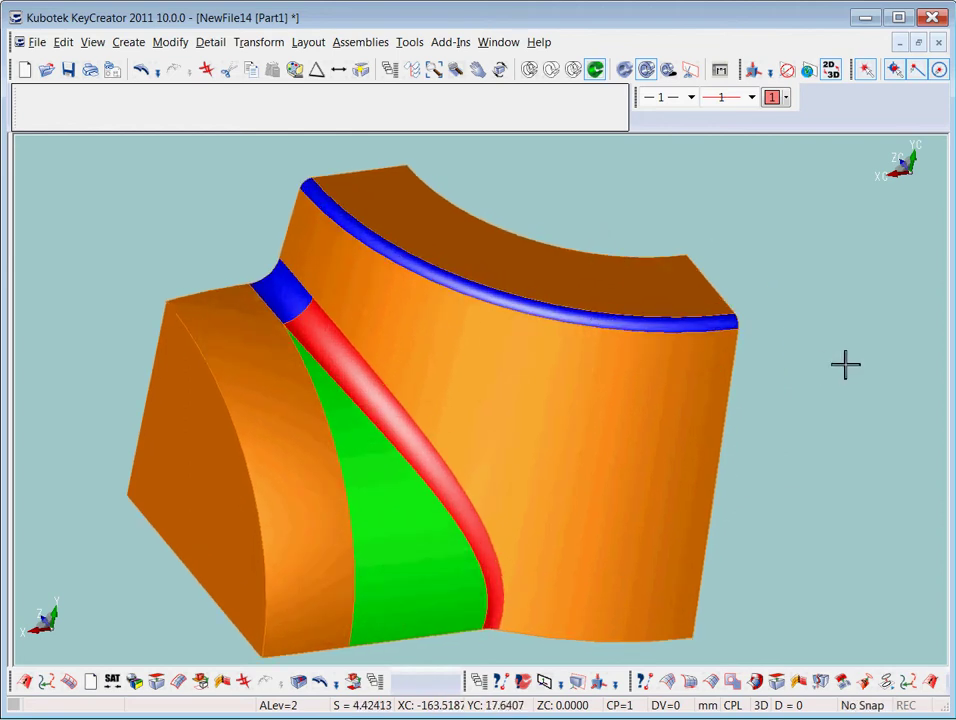
pyautogui.moveTo(845, 365); pyautogui.dragTo(875, 320, button='middle')
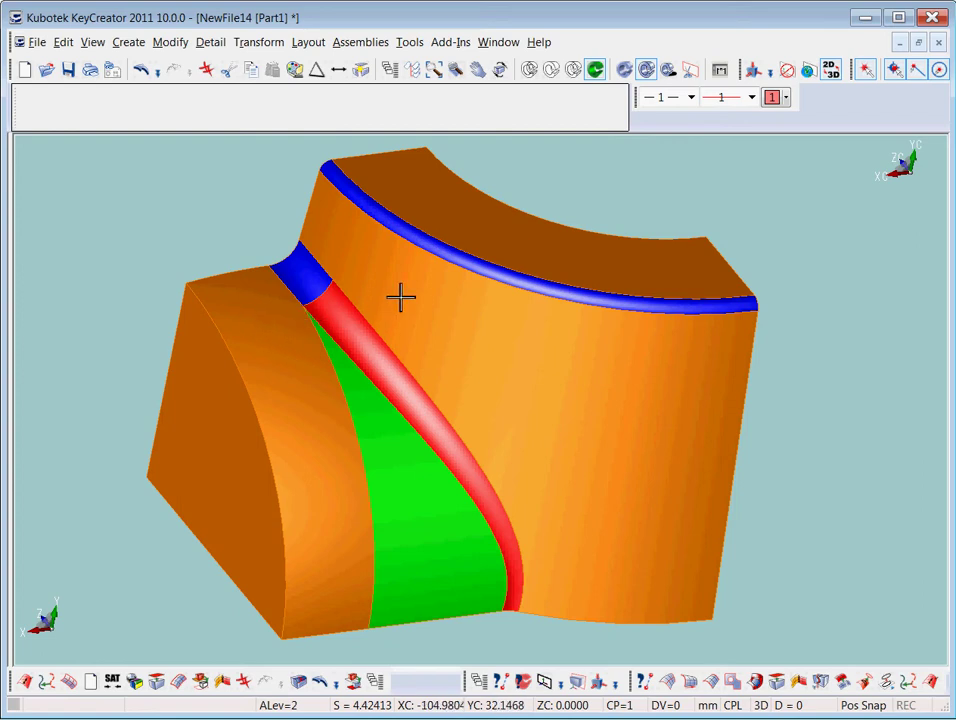
pyautogui.click(776, 681)
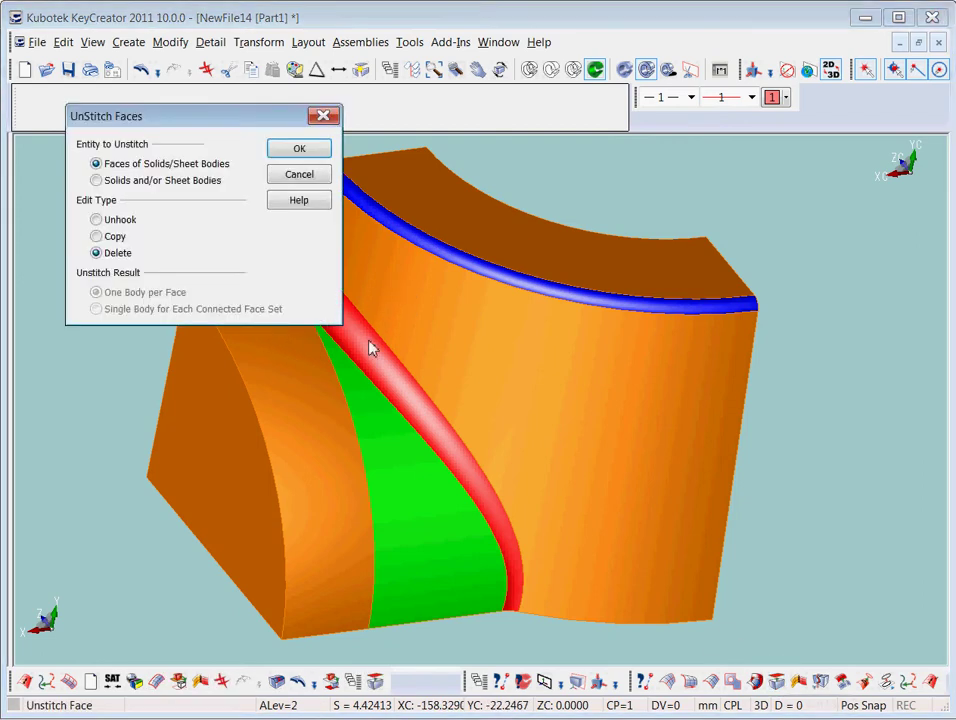
pyautogui.click(294, 155)
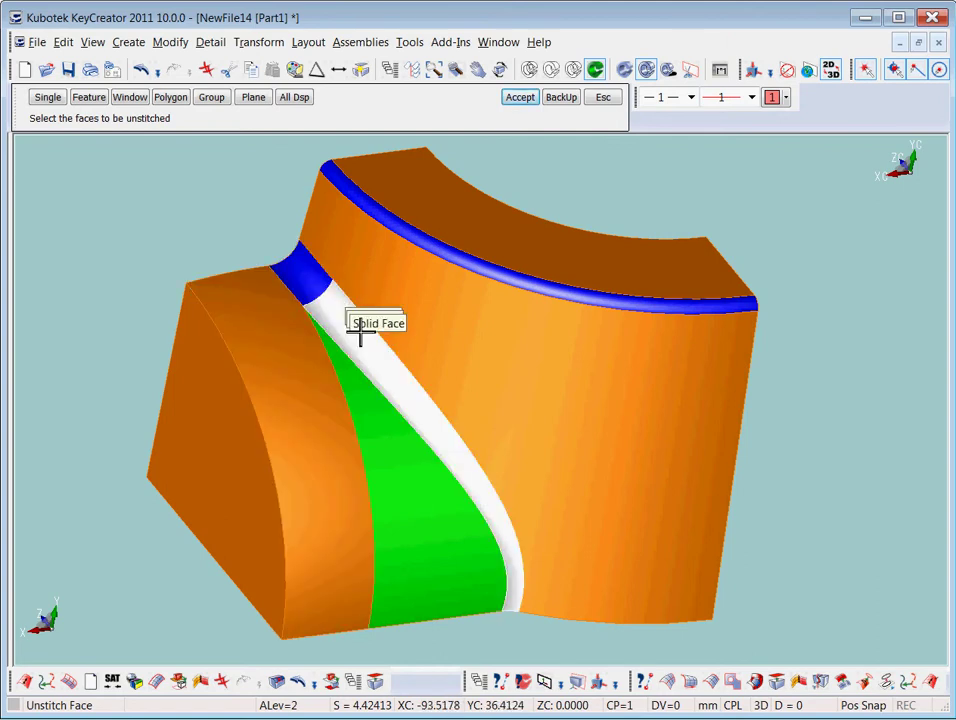
pyautogui.click(312, 281)
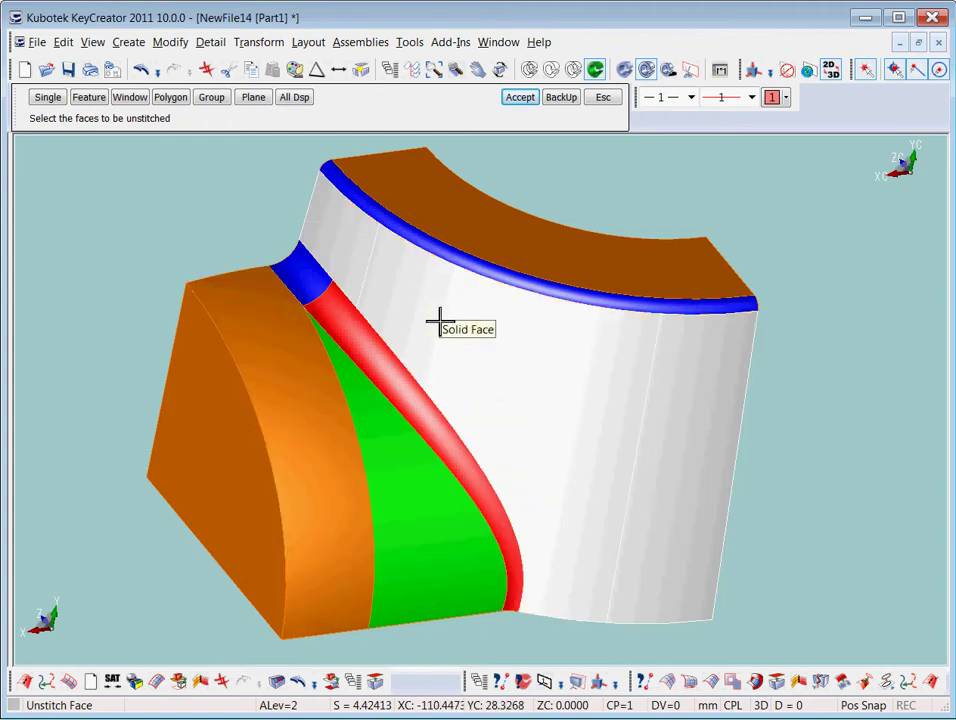
pyautogui.click(358, 320)
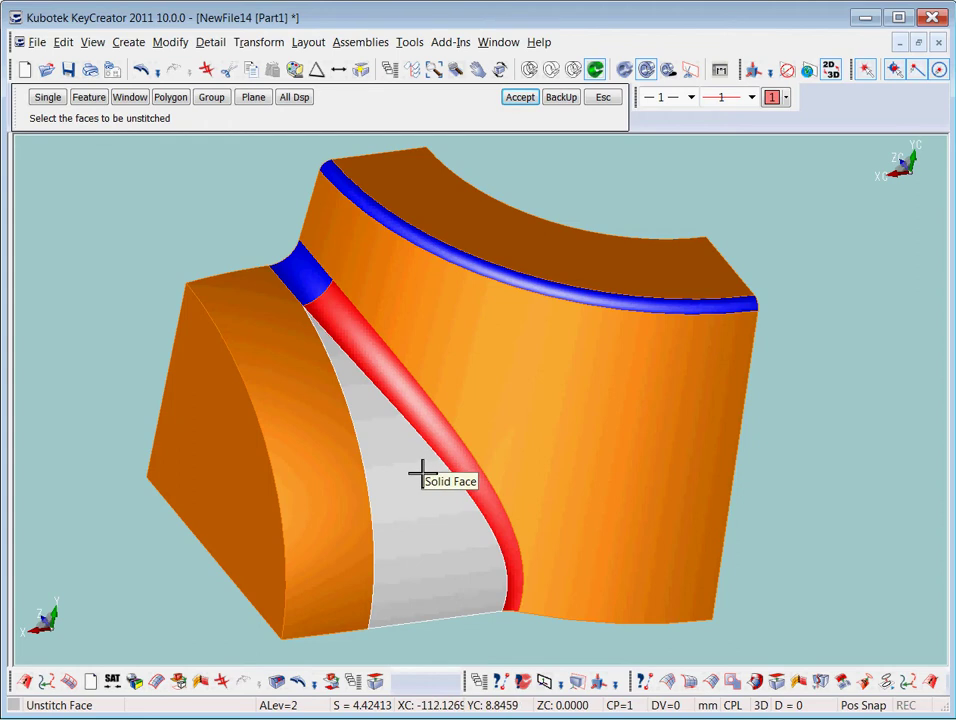
pyautogui.click(372, 392)
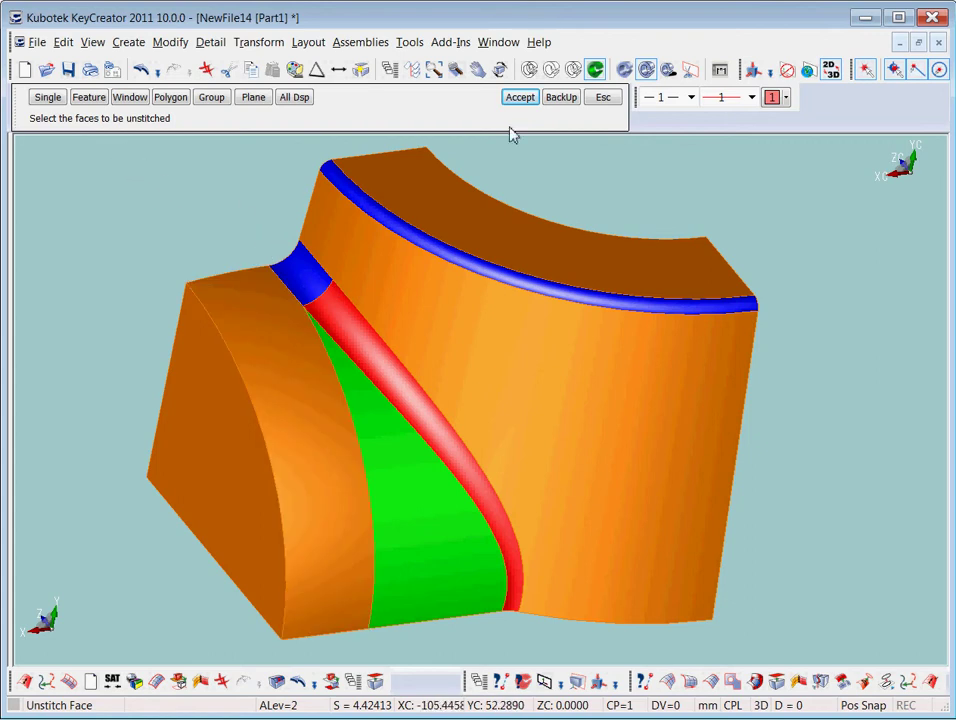
pyautogui.click(604, 98)
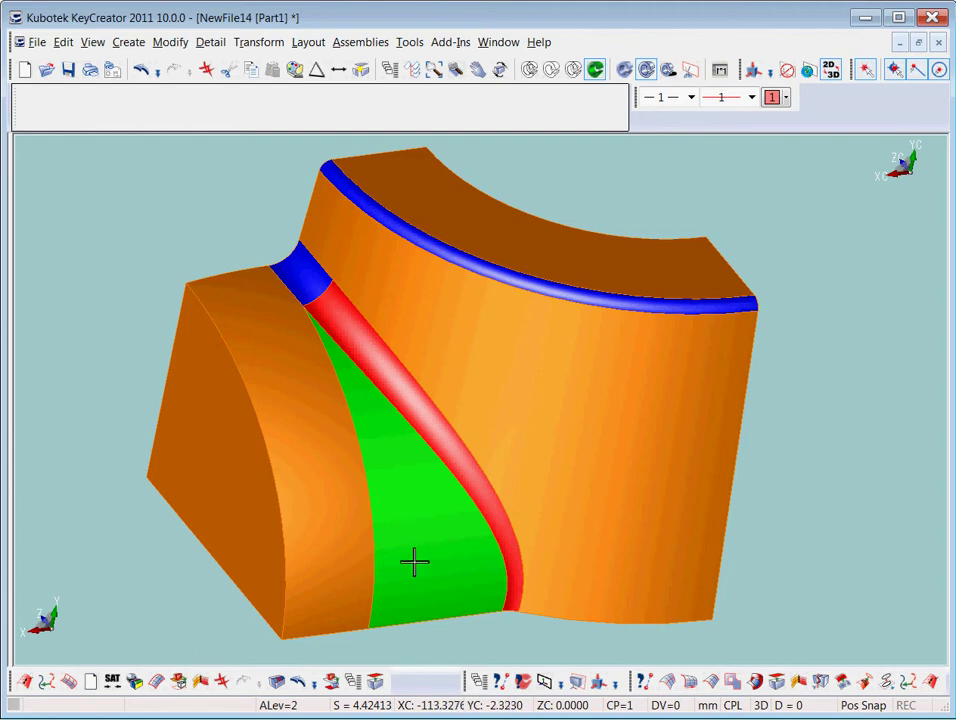
# - Unstitch the green face and the adjacent curved orange face of the lower block, using the Delete edit type
pyautogui.click(374, 682)
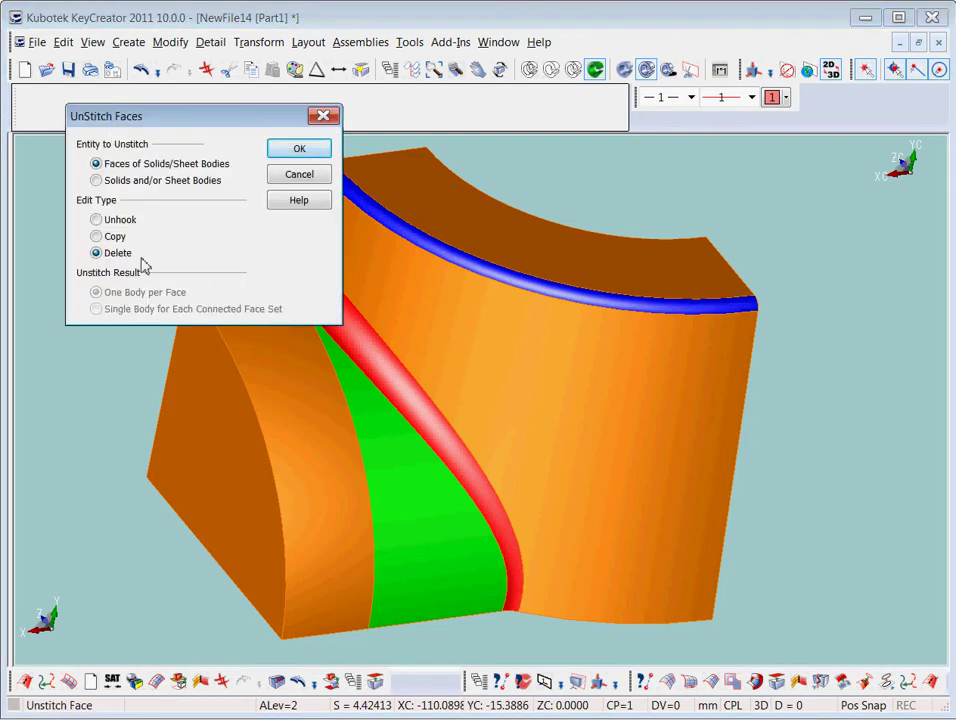
pyautogui.click(299, 148)
pyautogui.click(395, 489)
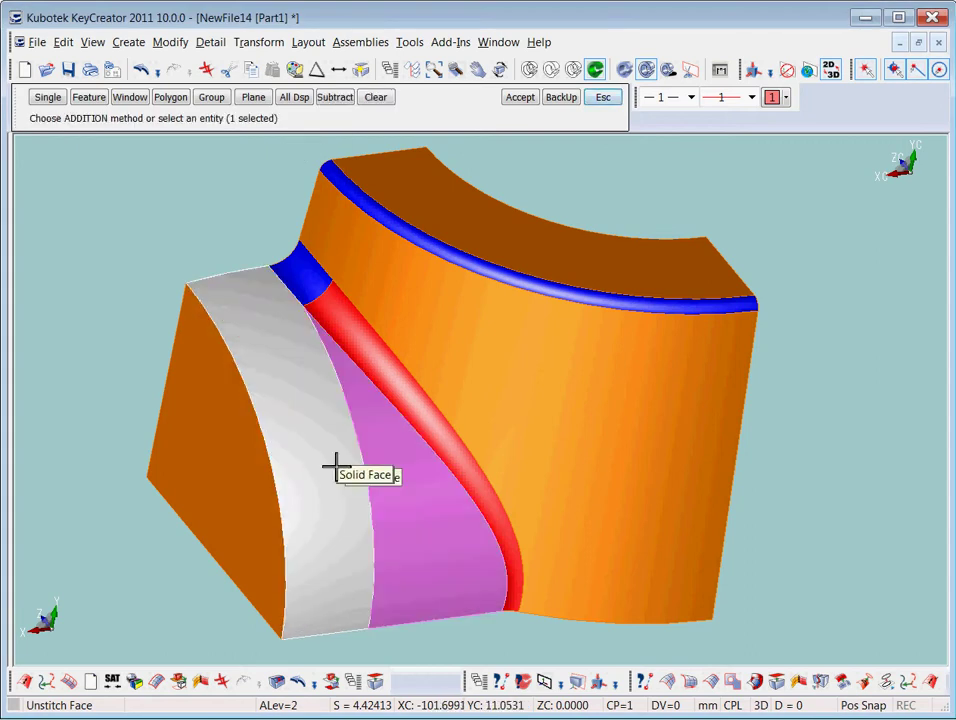
pyautogui.click(335, 465)
pyautogui.middleClick(156, 243)
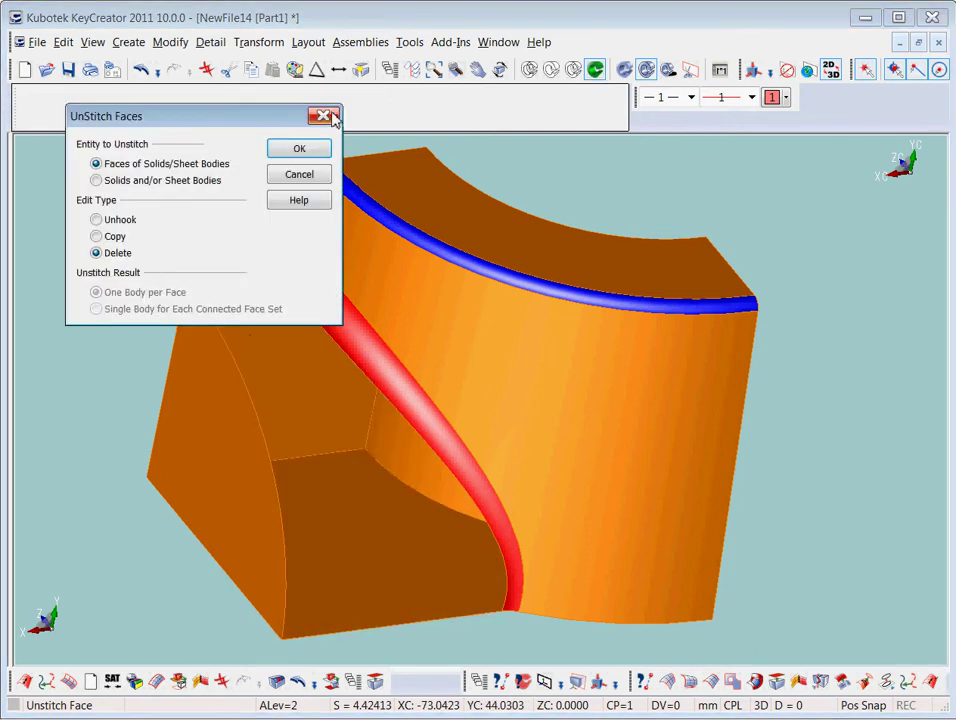
pyautogui.click(333, 118)
# - Start a four-edge Edge Curve surface with chain selection, using the lower block's rear top edge as the first boundary
pyautogui.moveTo(587, 429); pyautogui.dragTo(610, 415, button='middle')
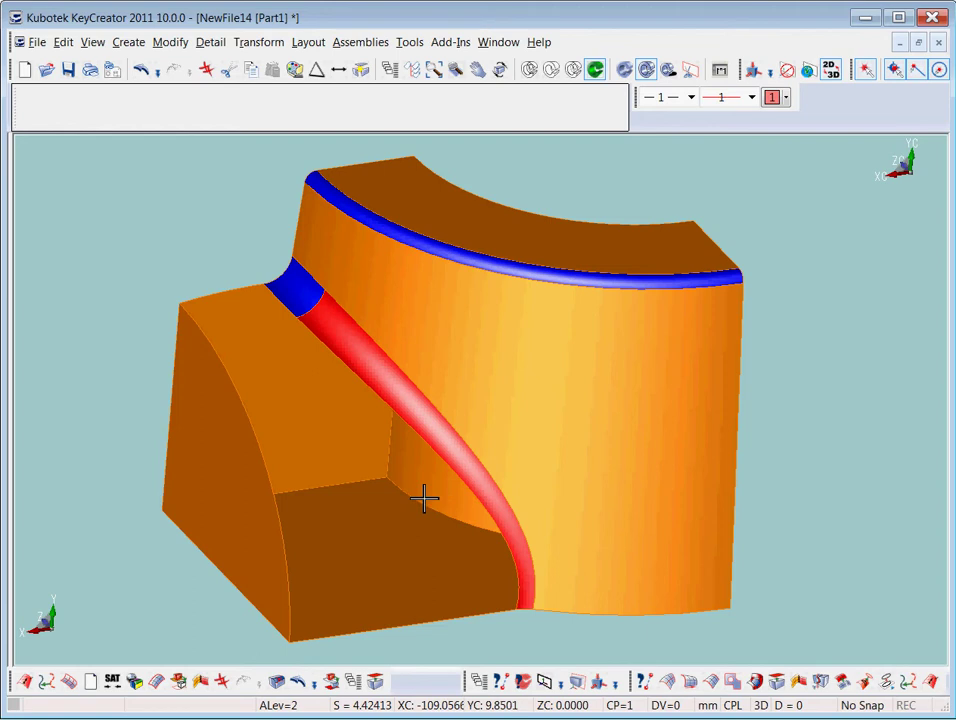
pyautogui.keyDown('shift'); pyautogui.moveTo(424, 498); pyautogui.dragTo(523, 487, button='middle'); pyautogui.keyUp('shift')
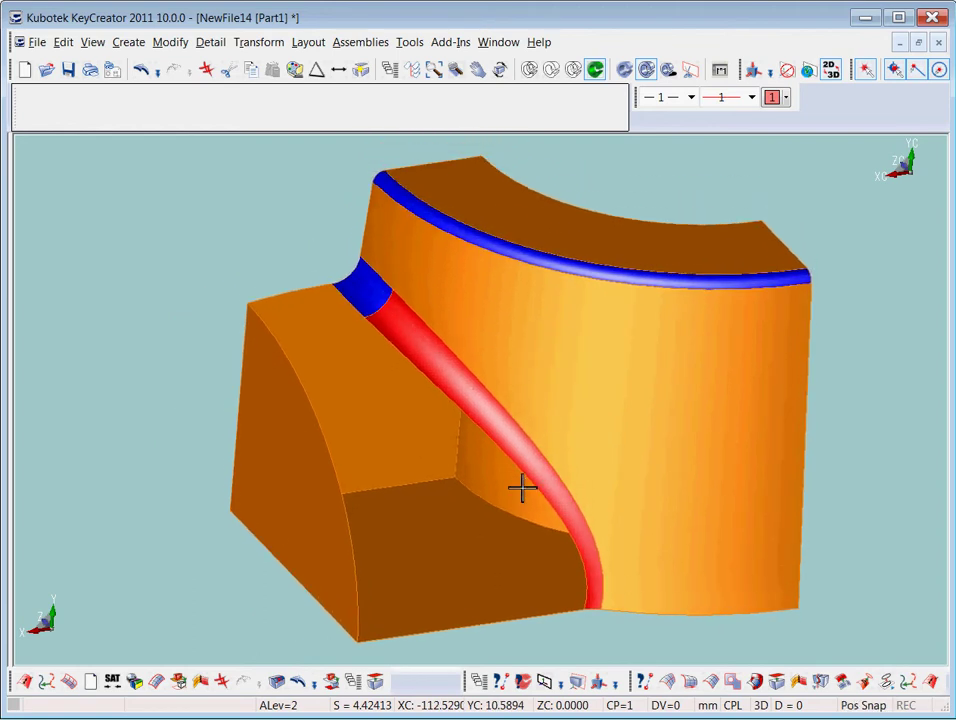
pyautogui.click(128, 42)
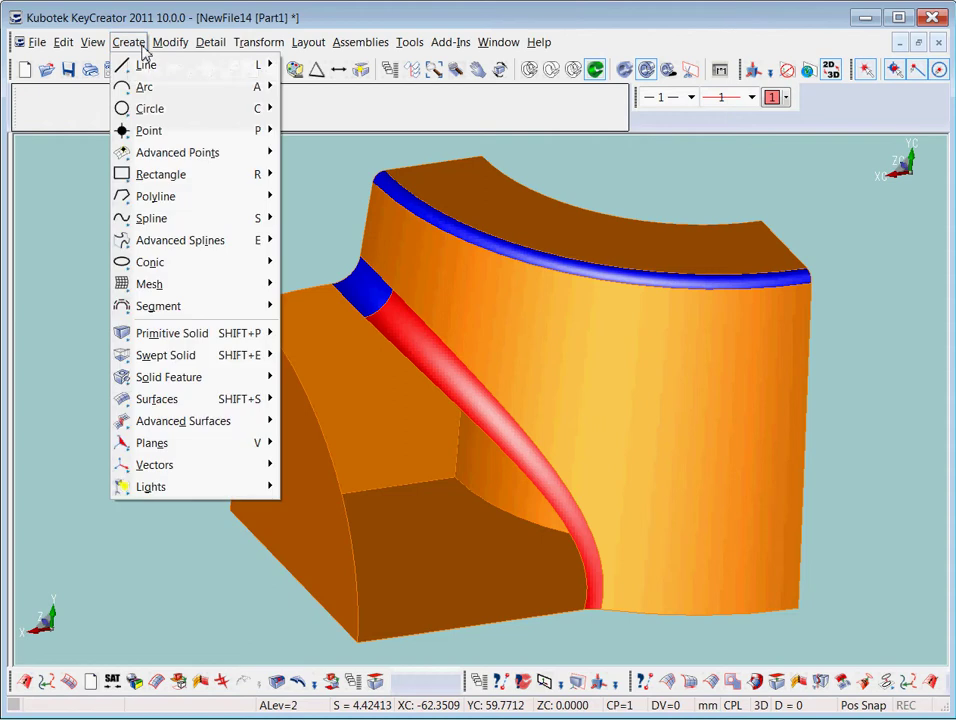
pyautogui.moveTo(172, 405)
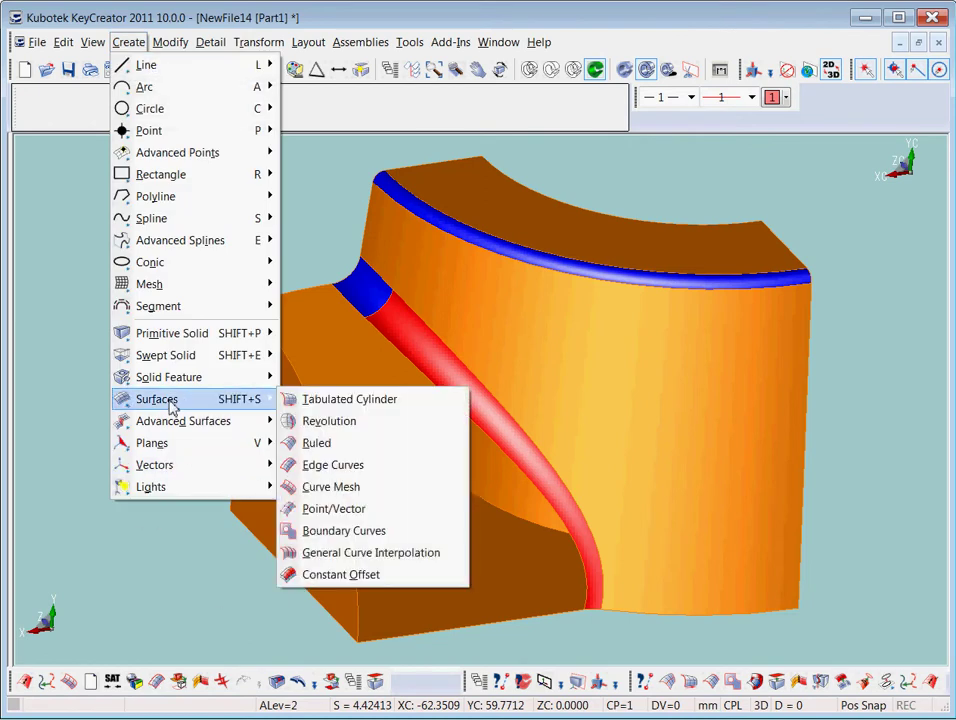
pyautogui.click(335, 466)
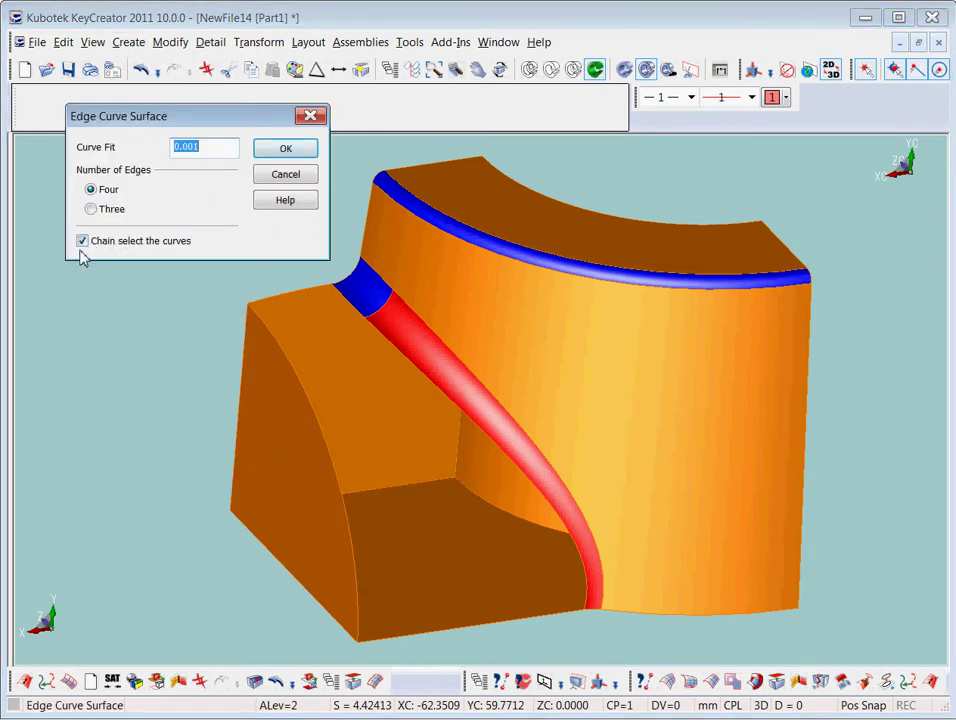
pyautogui.click(286, 150)
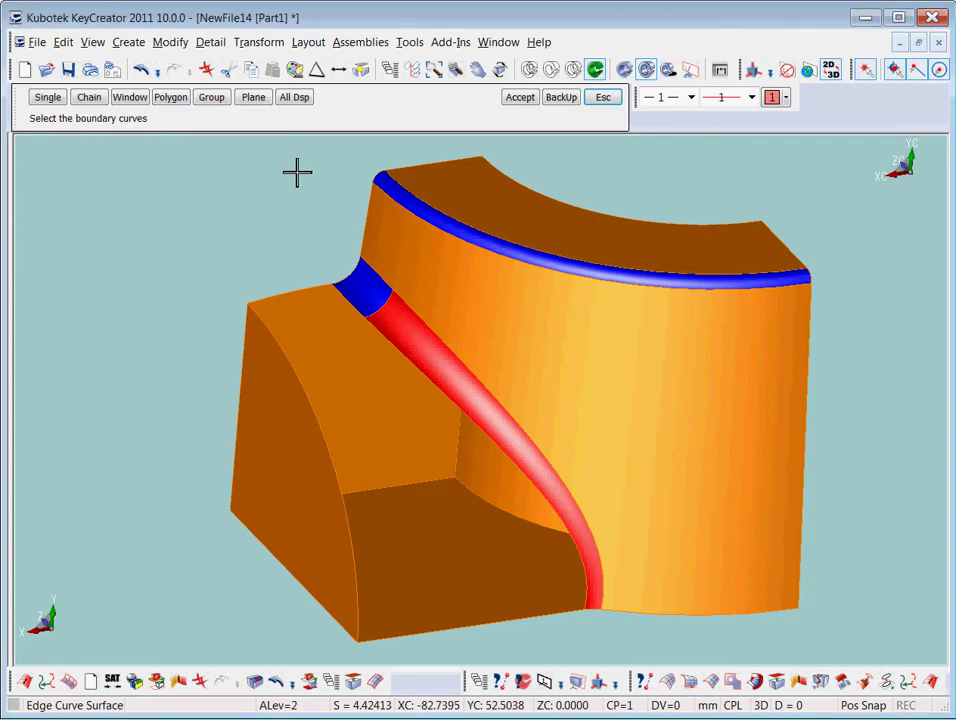
pyautogui.click(292, 293)
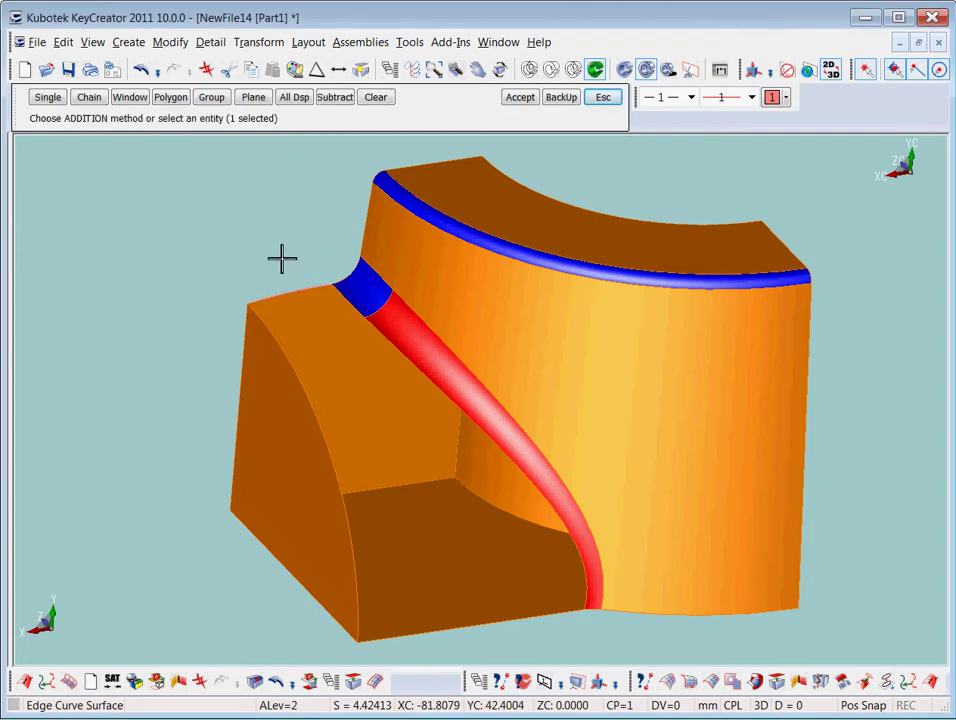
pyautogui.middleClick(282, 258)
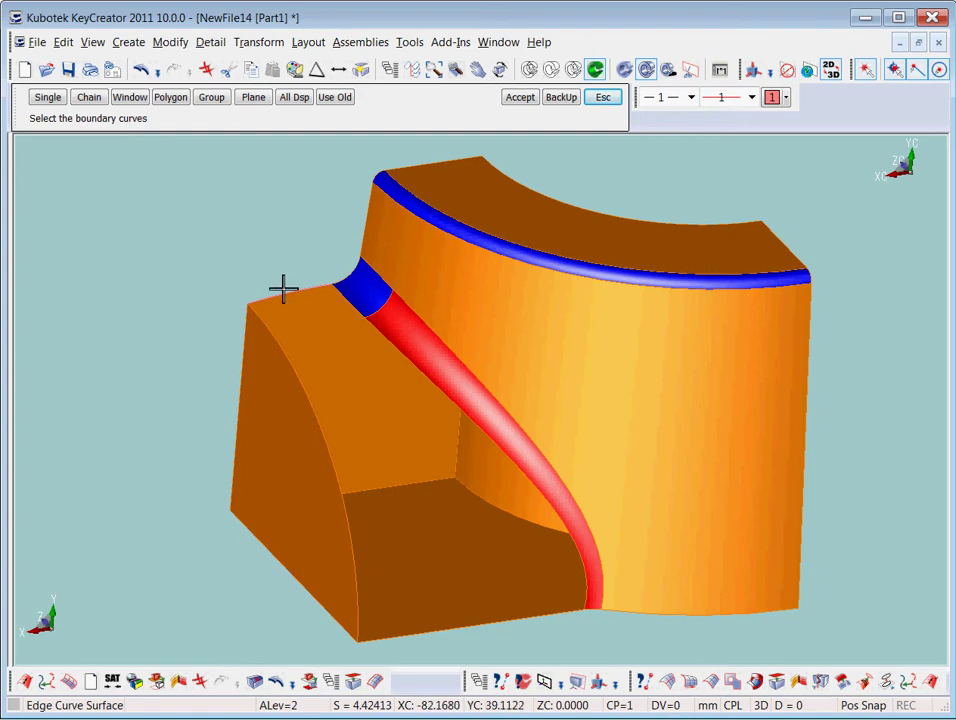
# - Complete the surface over the lower block's opening using the blue and red fillets' lower edges, the bottom edge and the front curved edge
pyautogui.click(345, 305)
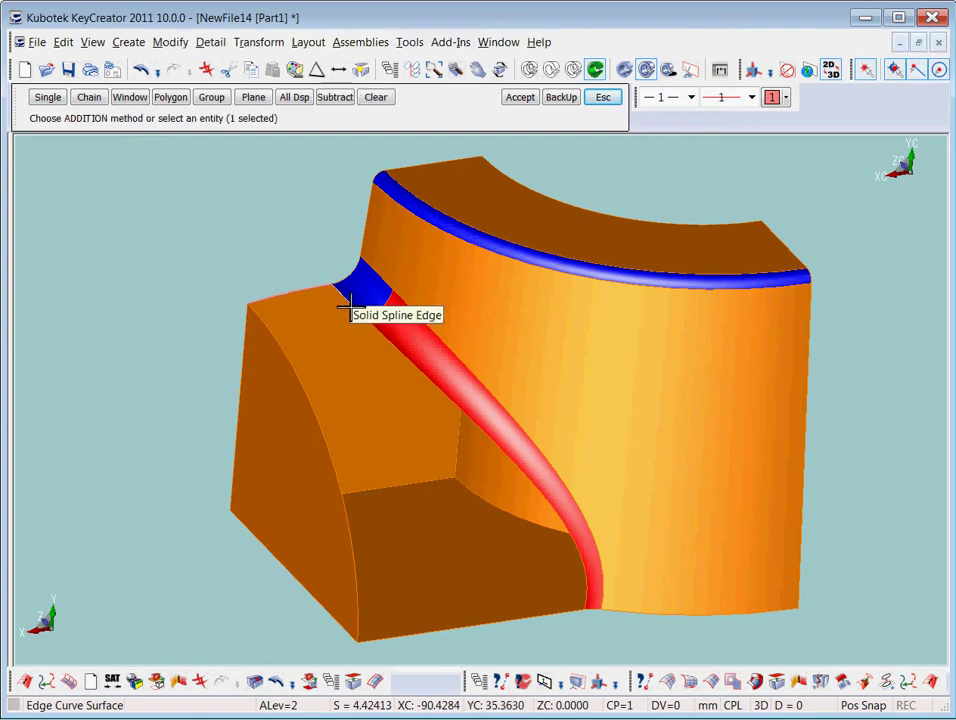
pyautogui.click(391, 356)
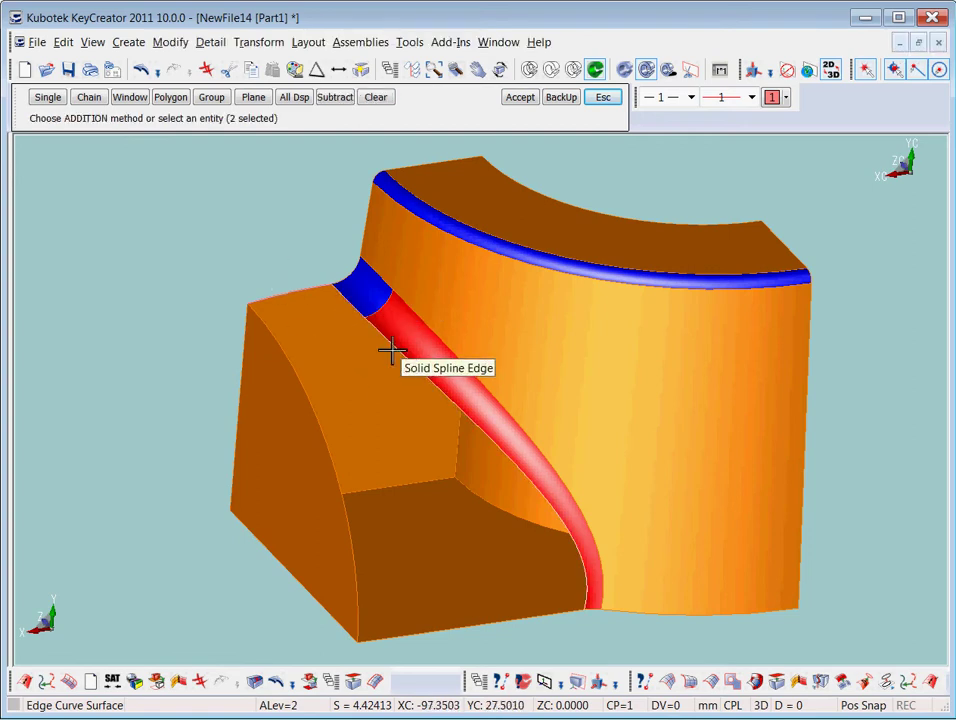
pyautogui.middleClick(272, 224)
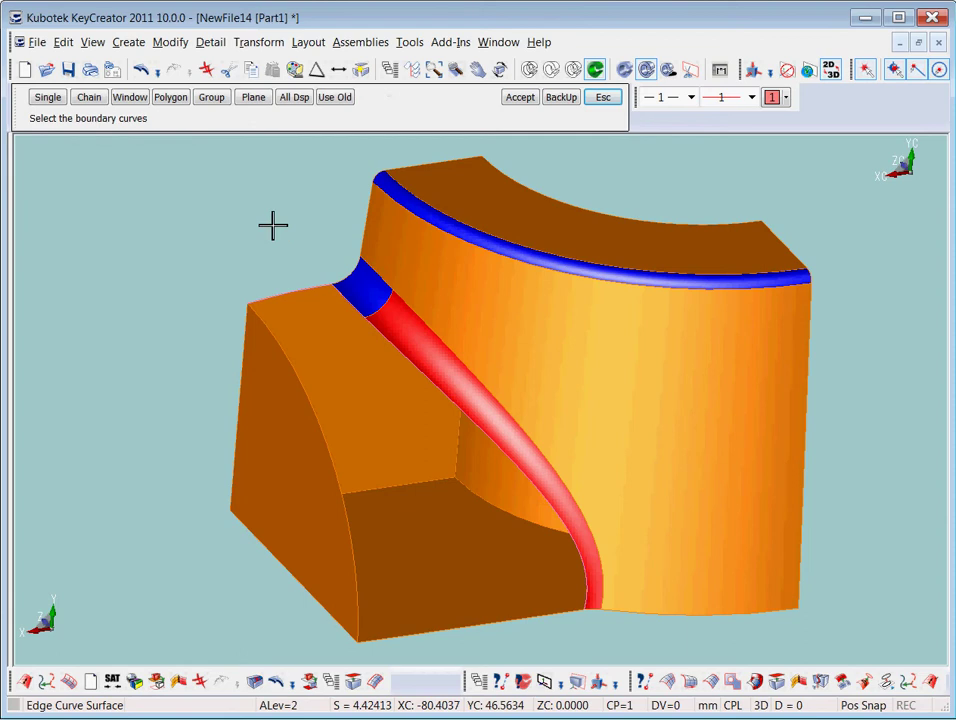
pyautogui.click(525, 621)
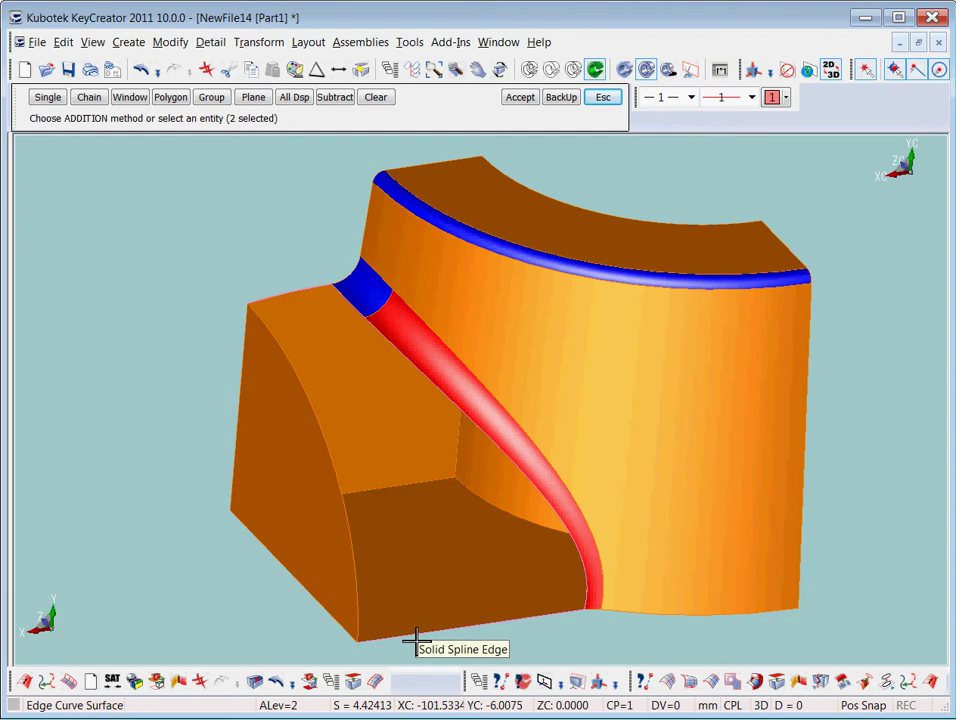
pyautogui.middleClick(429, 602)
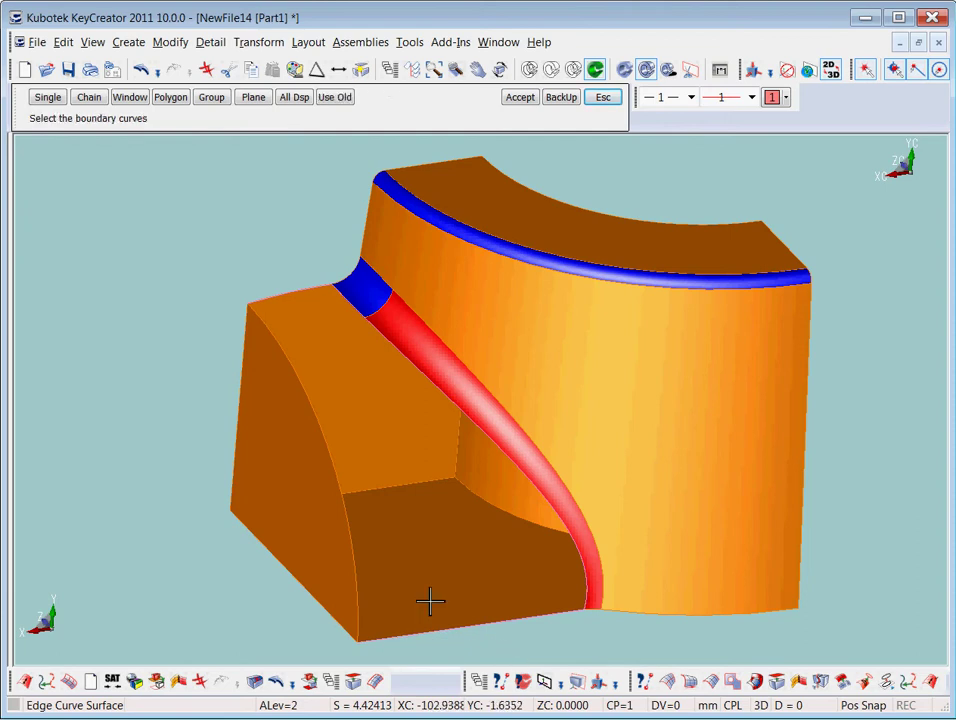
pyautogui.click(357, 560)
pyautogui.middleClick(143, 453)
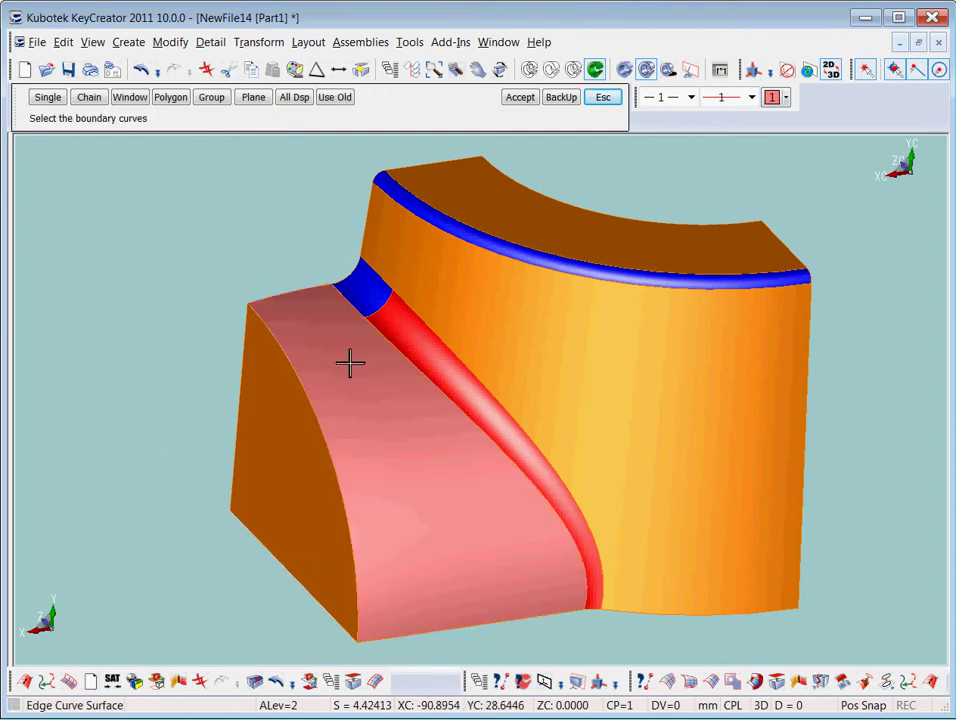
pyautogui.click(613, 103)
# - Stitch the new surface to the open body with a 0.01 maximum tolerance, merging redundant faces and migrating face colors
pyautogui.moveTo(433, 248); pyautogui.dragTo(459, 402, button='middle')
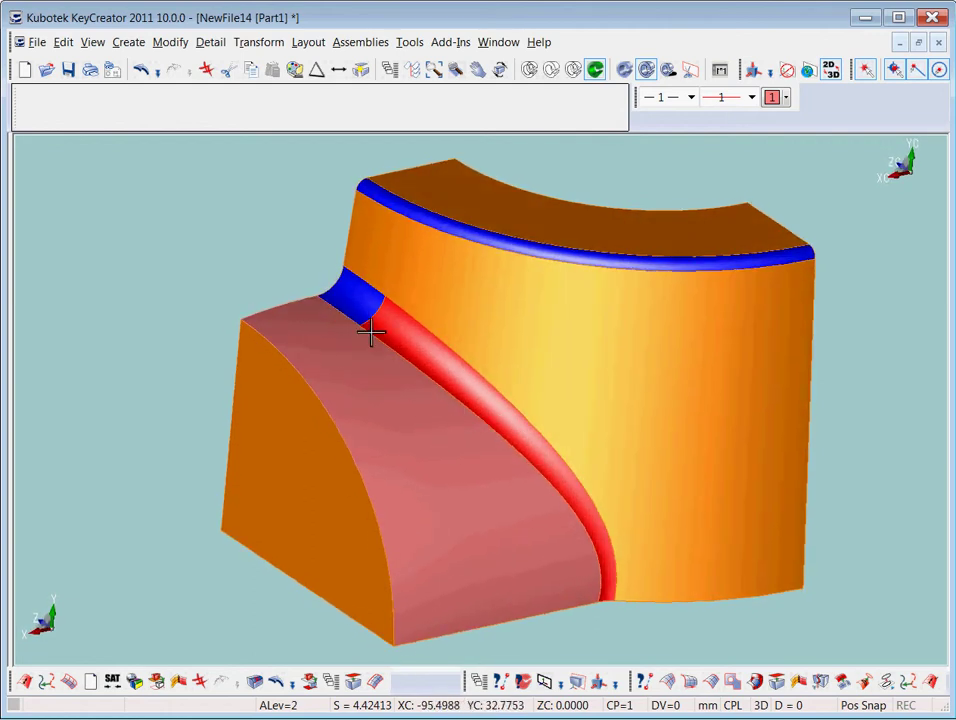
pyautogui.moveTo(499, 435); pyautogui.dragTo(433, 423, button='middle')
pyautogui.scroll(-1, 476, 472)
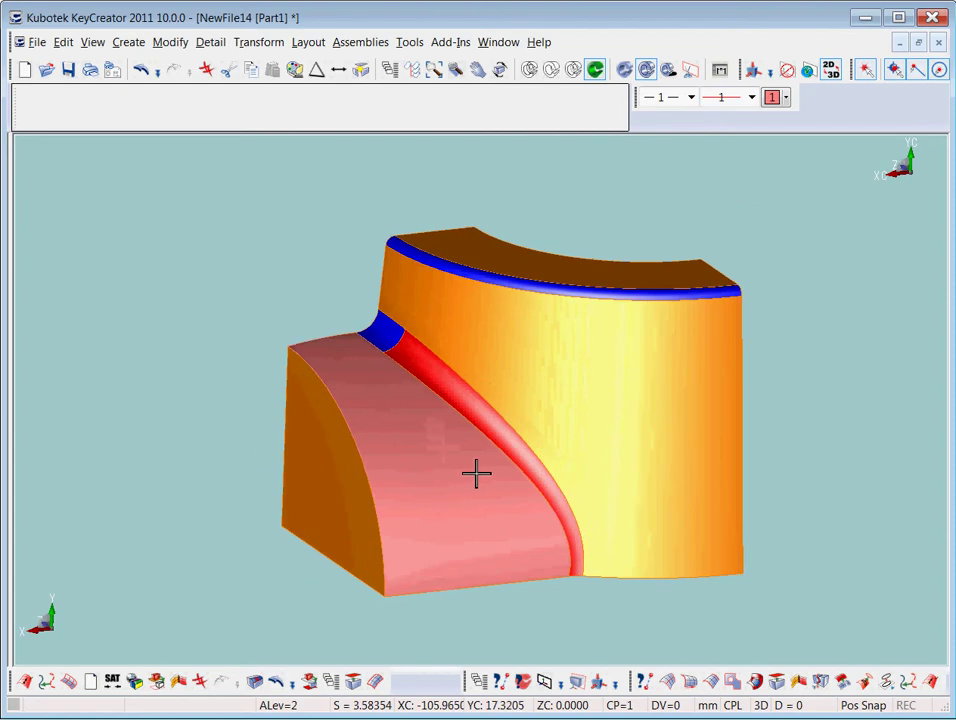
pyautogui.scroll(1, 500, 450)
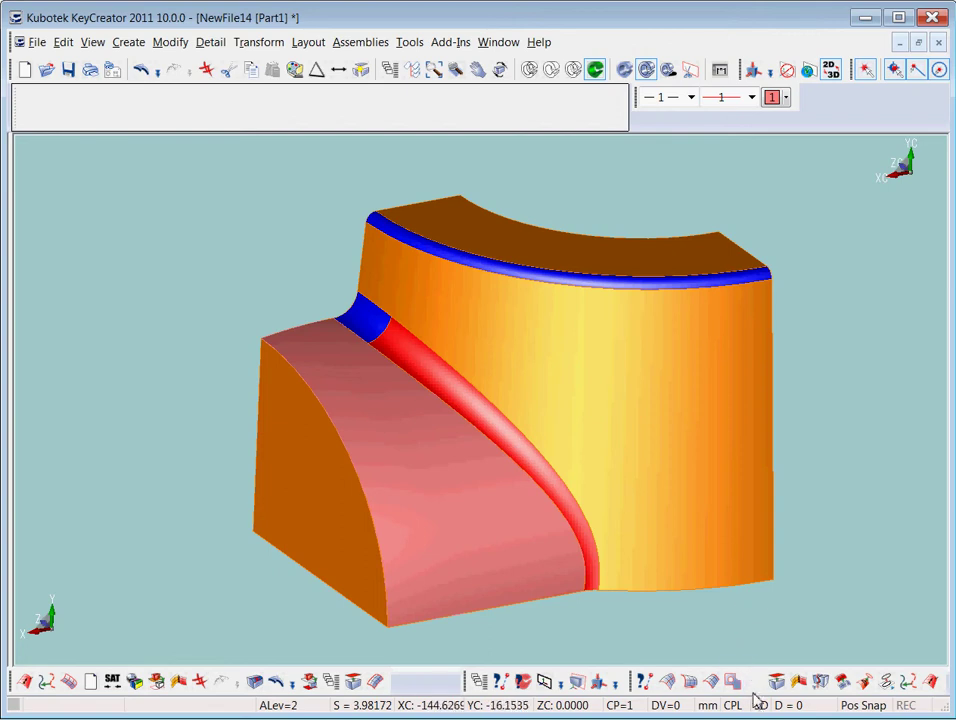
pyautogui.click(799, 684)
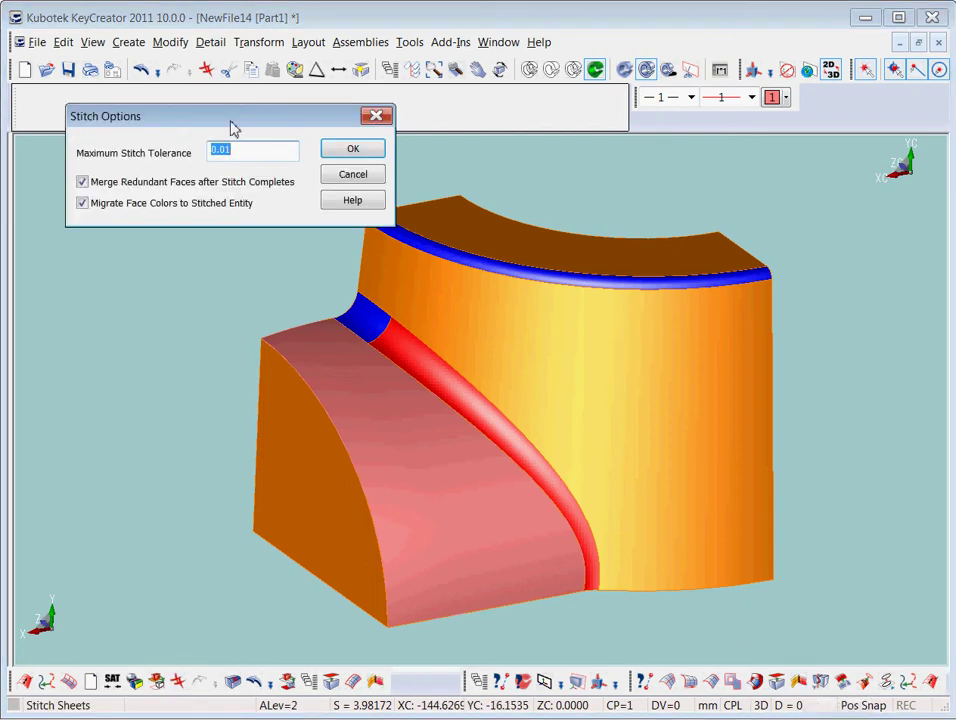
pyautogui.click(348, 150)
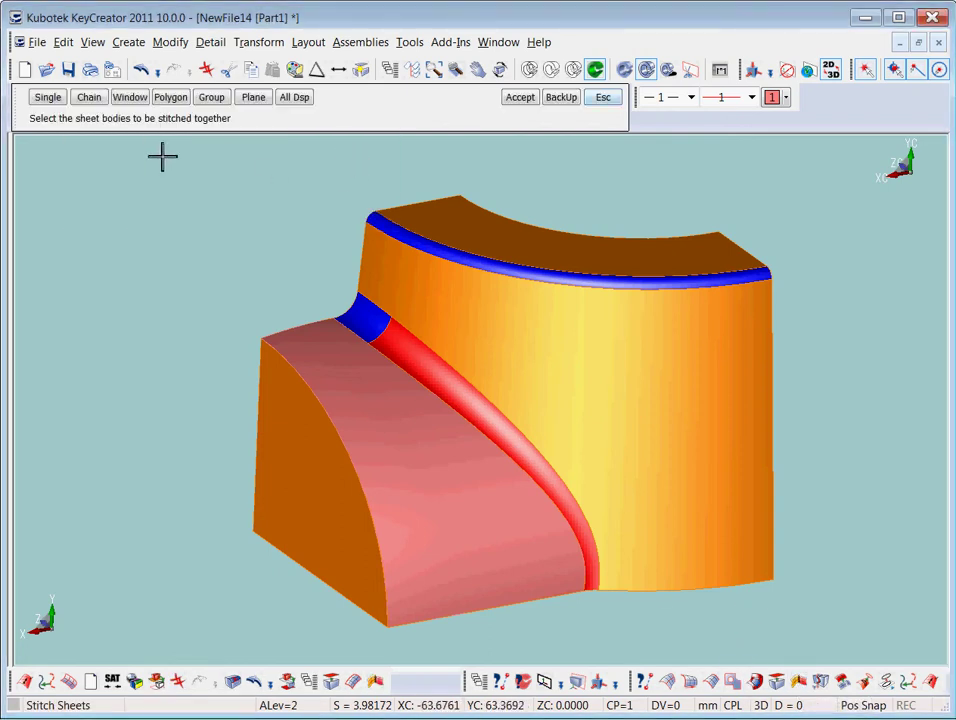
pyautogui.click(880, 648)
pyautogui.press('Return')
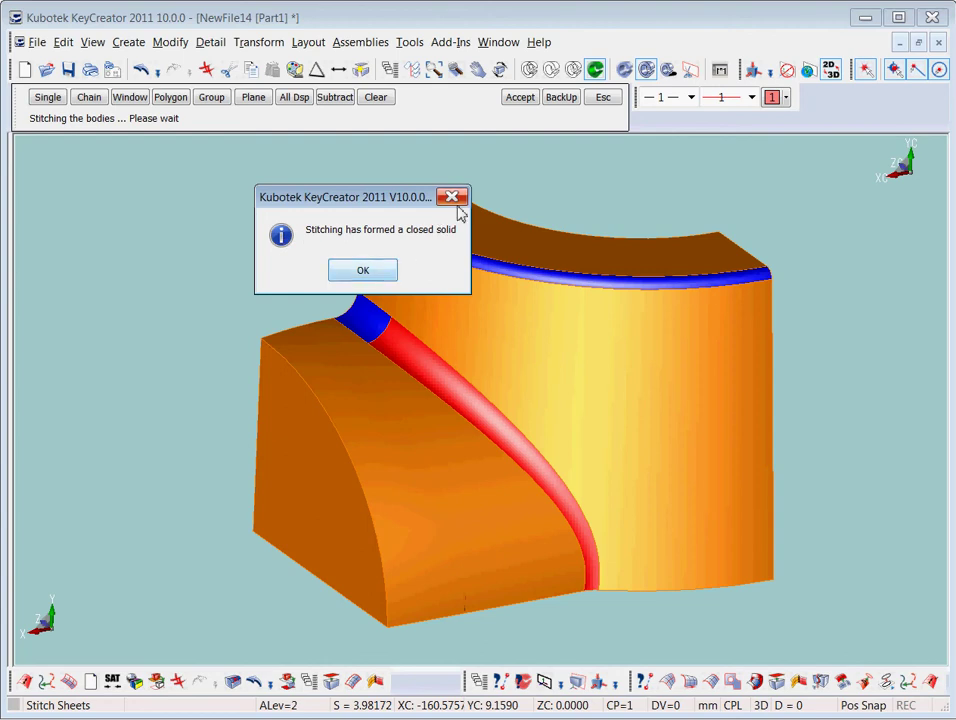
pyautogui.click(363, 270)
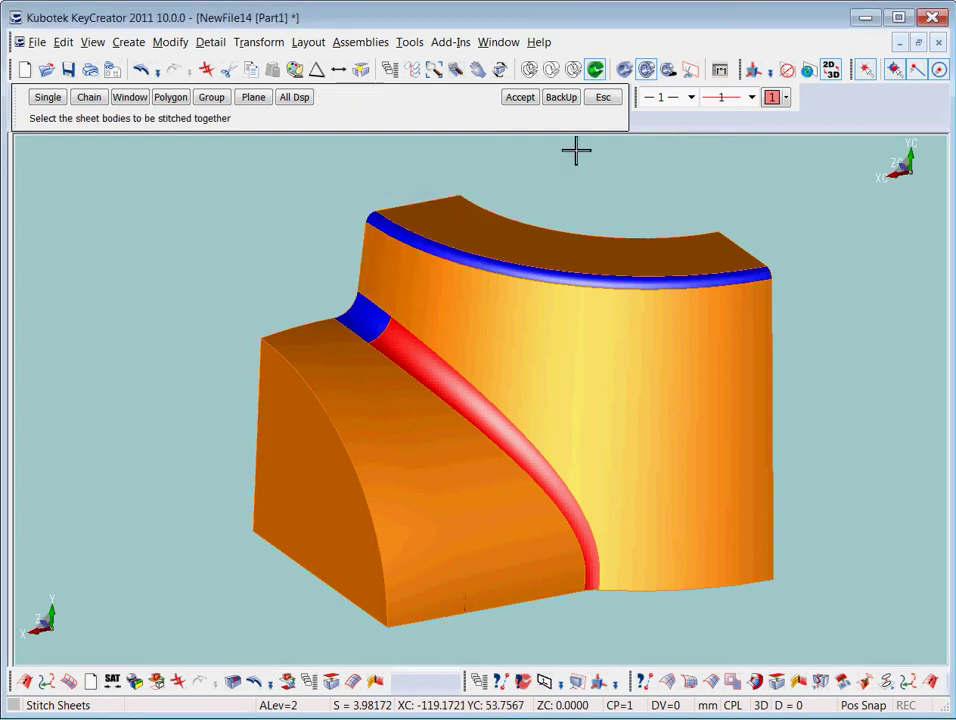
pyautogui.click(612, 98)
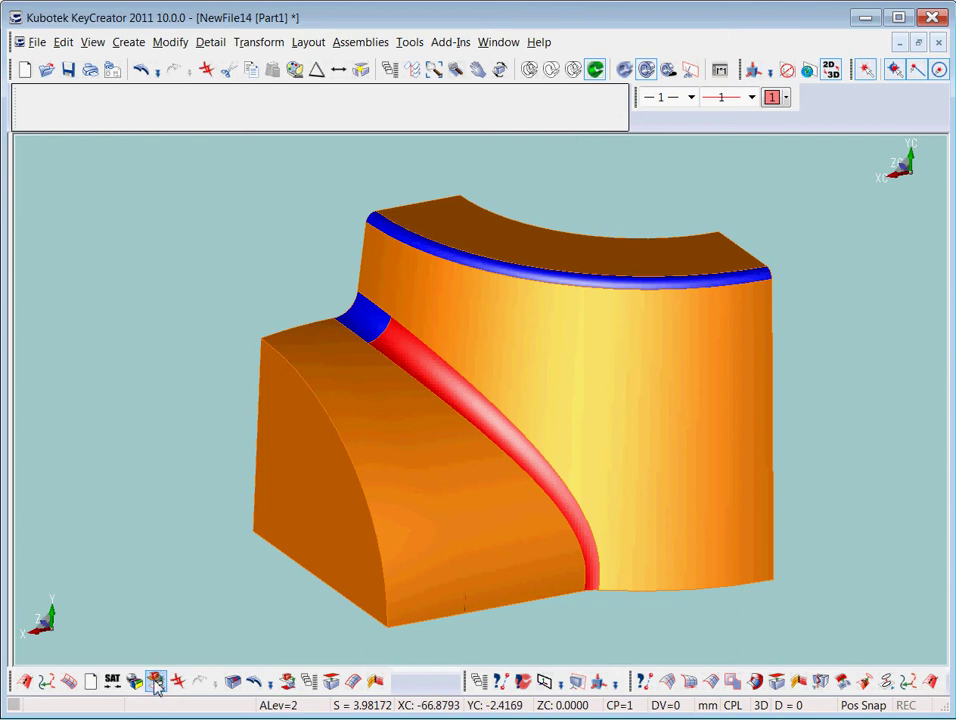
# - Remove the blue fillet along the tall wall's upper edge and the blue and red fillet faces above the lower block
pyautogui.click(234, 683)
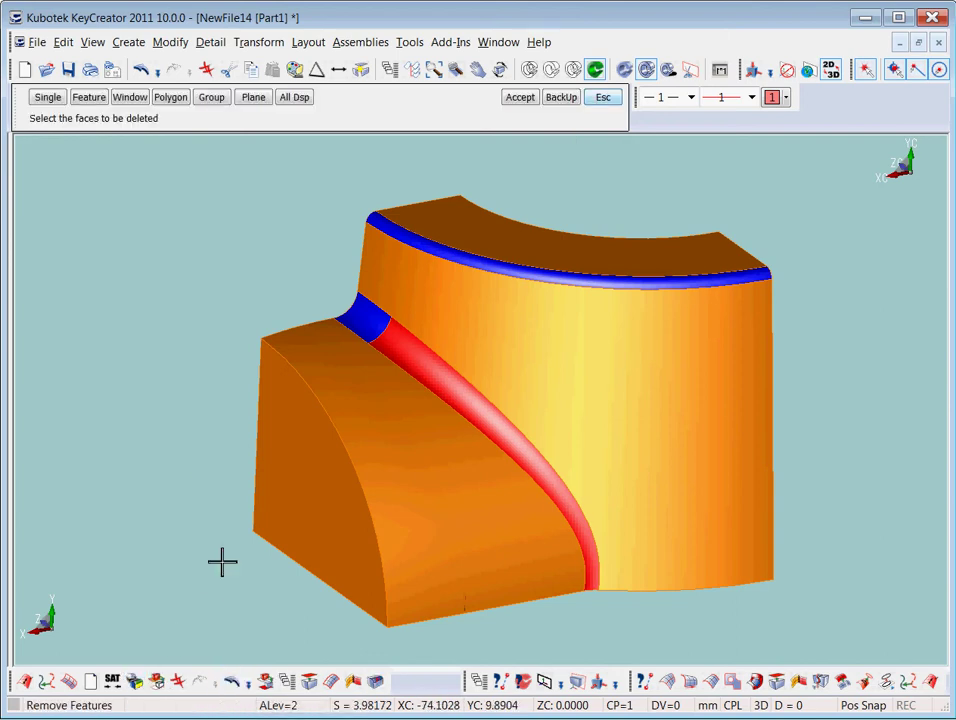
pyautogui.click(493, 264)
pyautogui.press('Return')
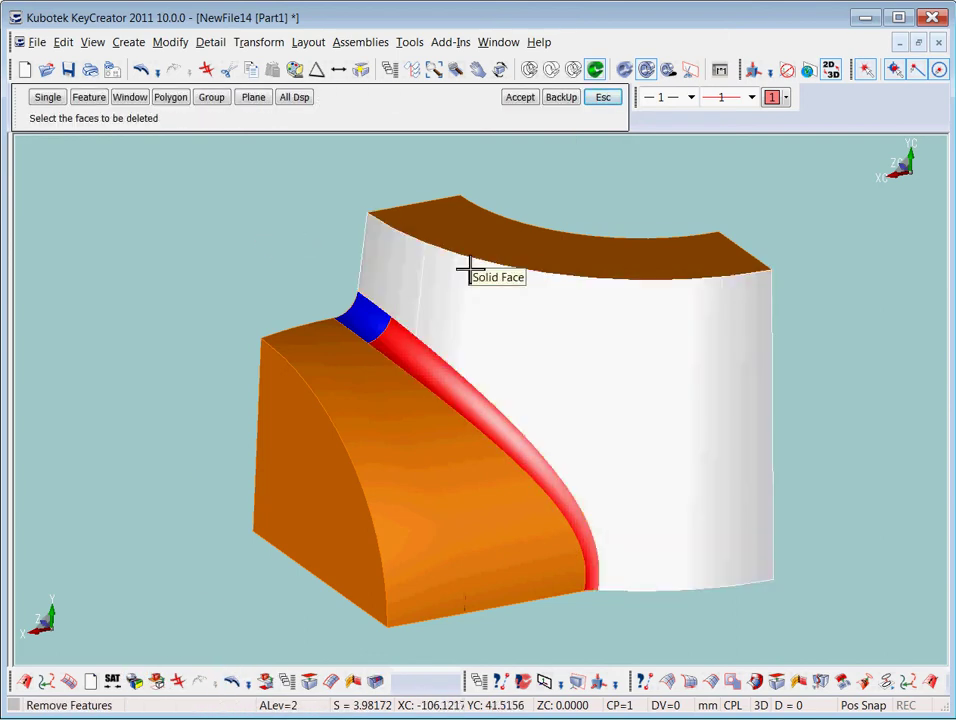
pyautogui.click(366, 313)
pyautogui.click(399, 347)
pyautogui.press('Return')
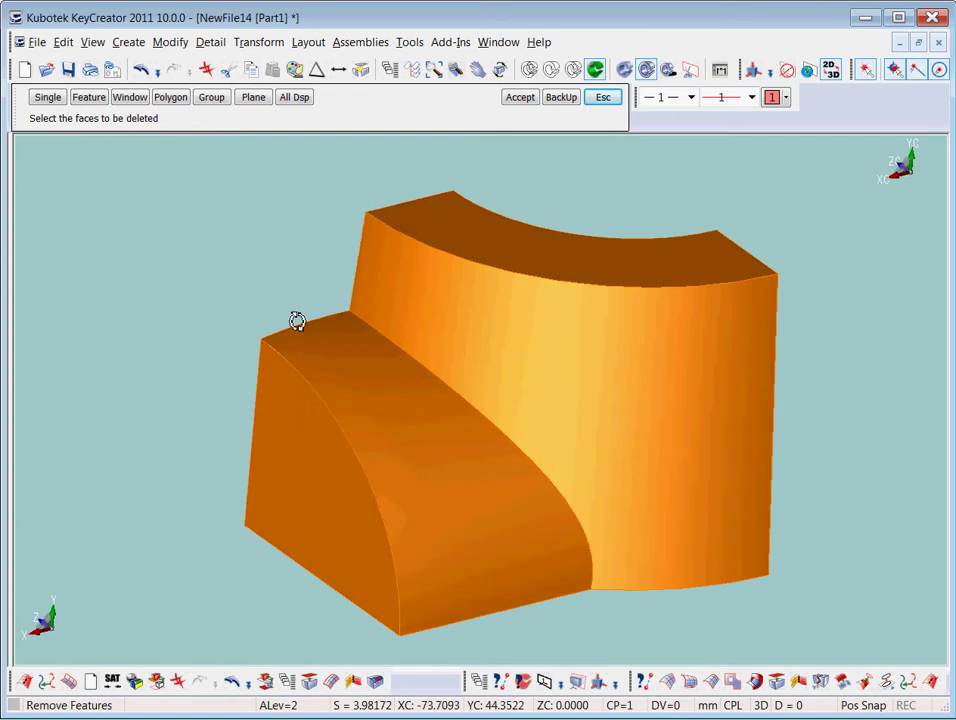
pyautogui.moveTo(297, 320); pyautogui.dragTo(209, 294, button='middle')
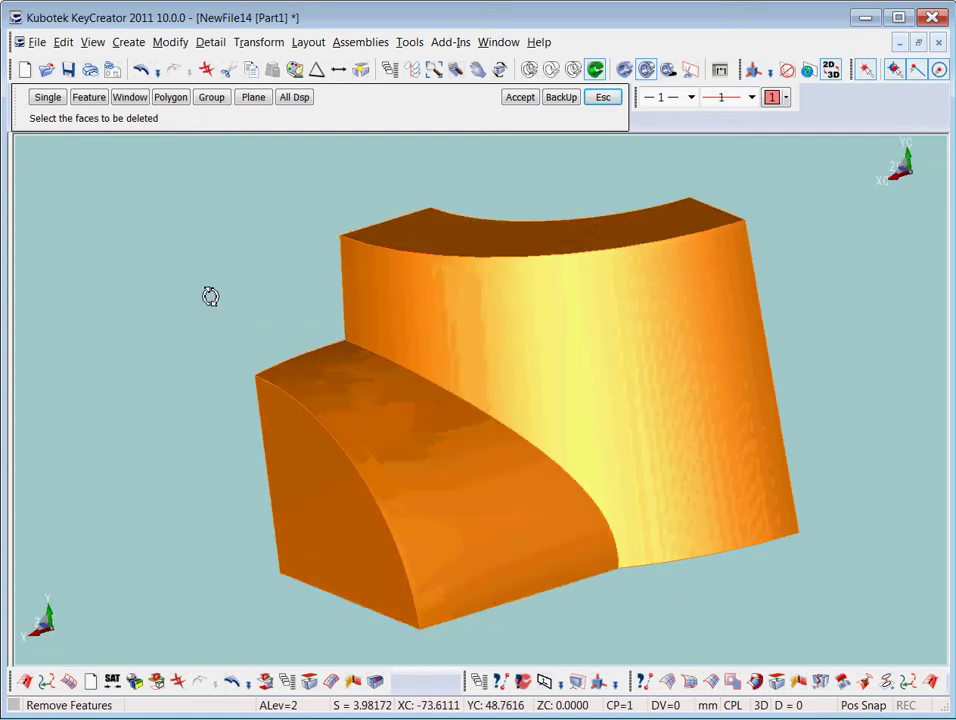
# - Undo the removals of the upper blue fillet and the lower blue and red fillet faces
pyautogui.click(147, 75)
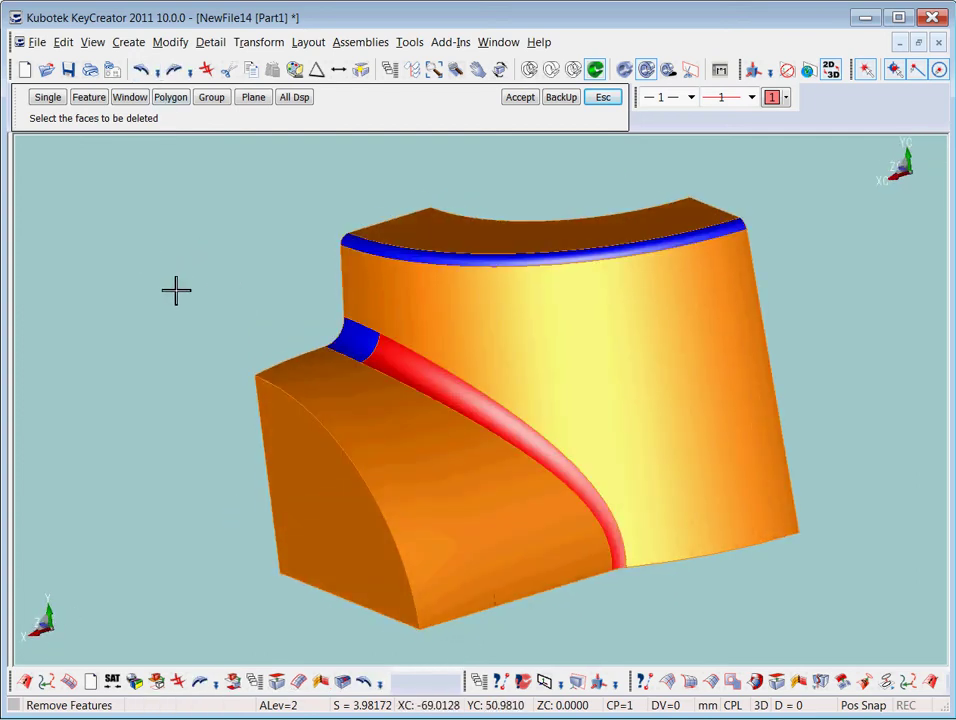
pyautogui.moveTo(176, 290); pyautogui.dragTo(305, 380, button='middle')
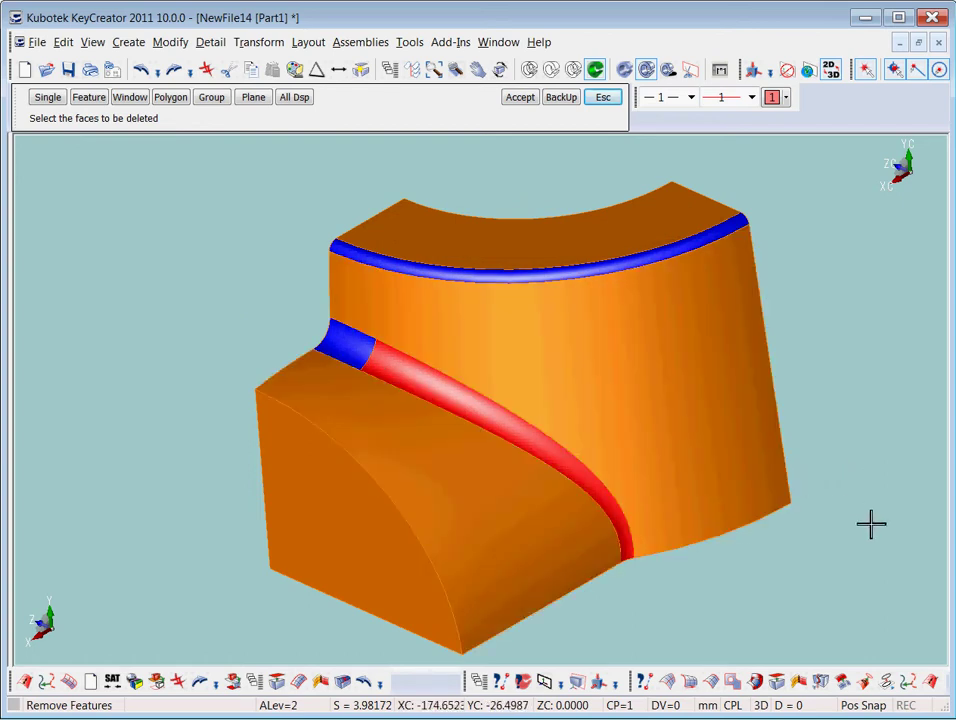
pyautogui.moveTo(870, 523); pyautogui.dragTo(780, 585, button='middle')
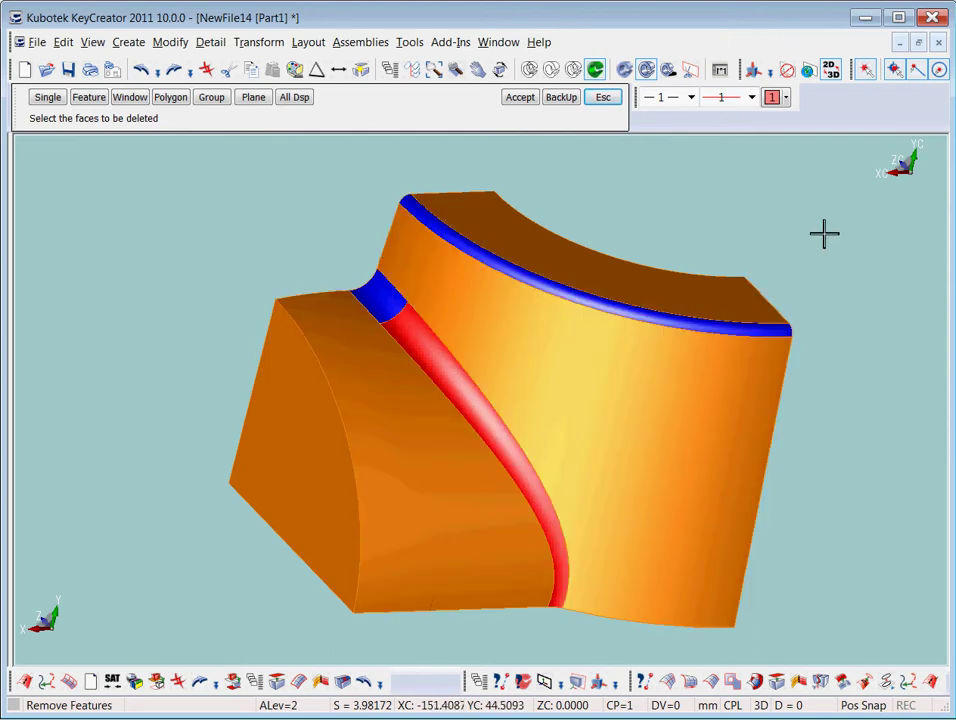
pyautogui.moveTo(824, 233); pyautogui.dragTo(753, 267, button='middle')
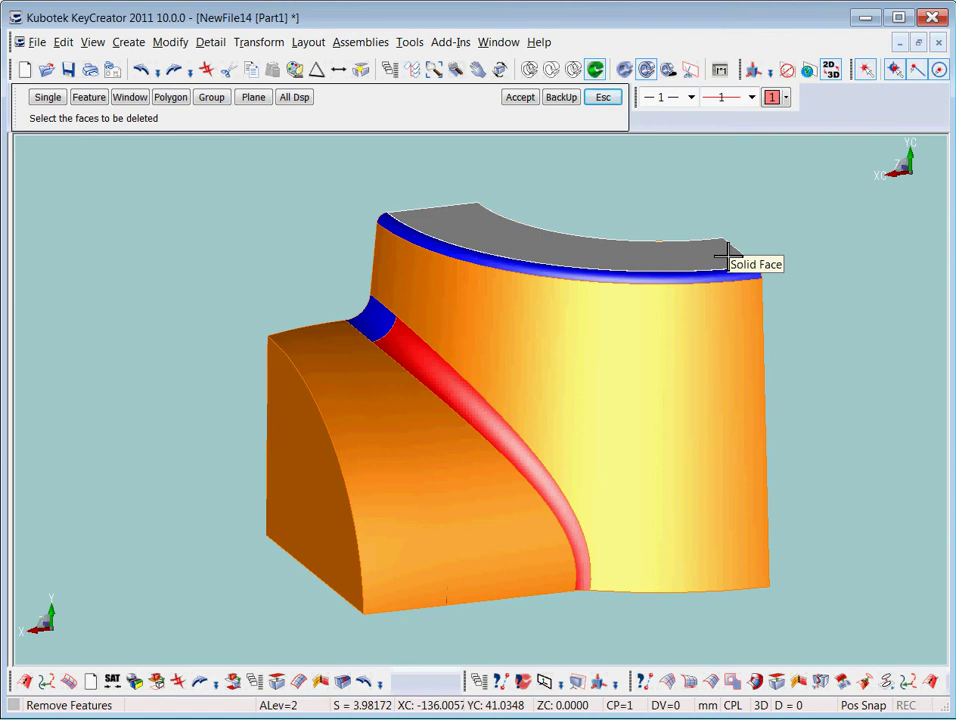
pyautogui.moveTo(224, 244); pyautogui.dragTo(273, 307, button='middle')
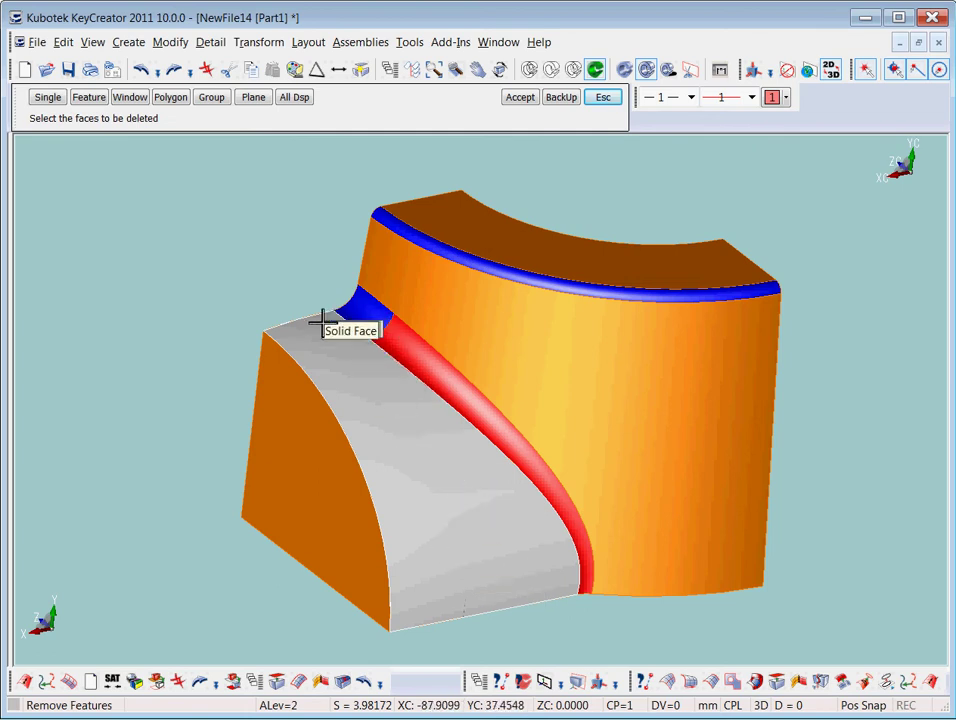
pyautogui.moveTo(578, 285); pyautogui.dragTo(670, 247, button='middle')
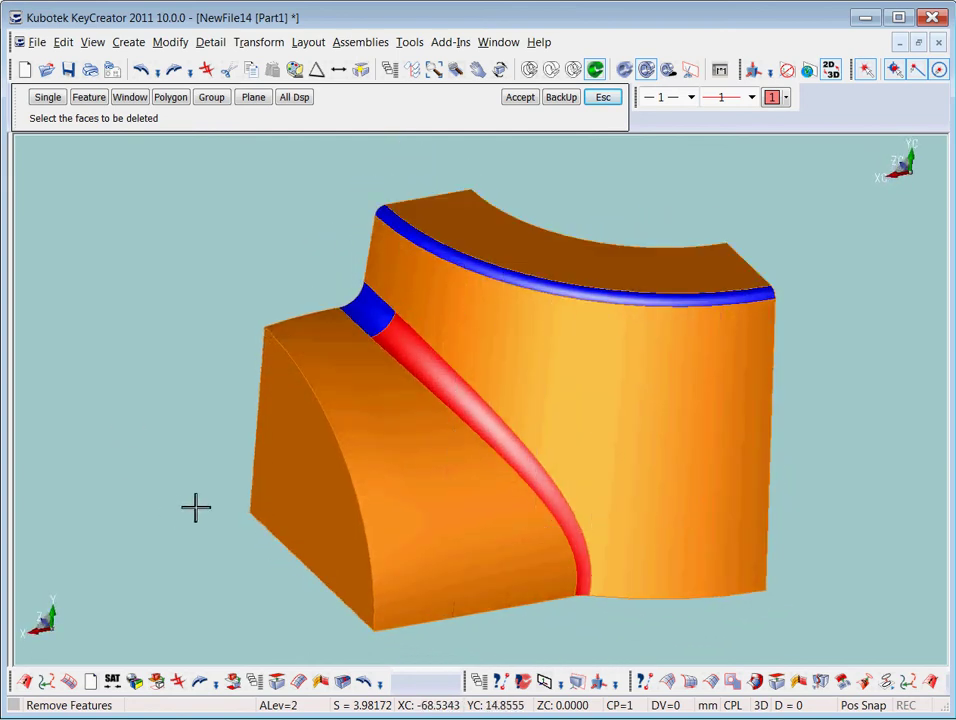